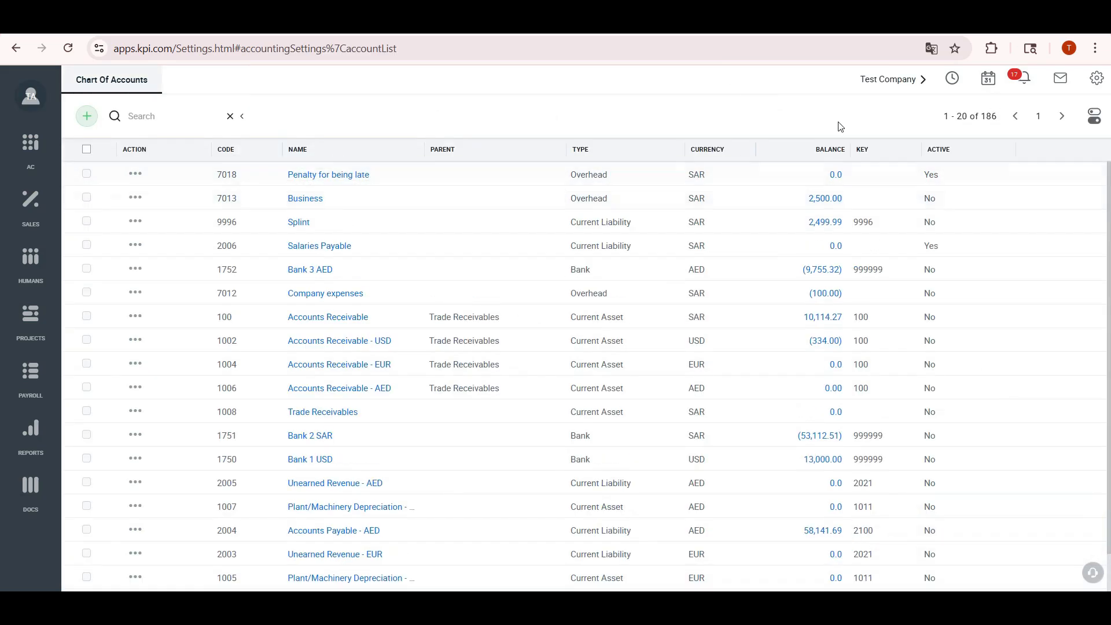
Step: Open the payroll categories list in the payroll settings
click(1094, 80)
click(962, 319)
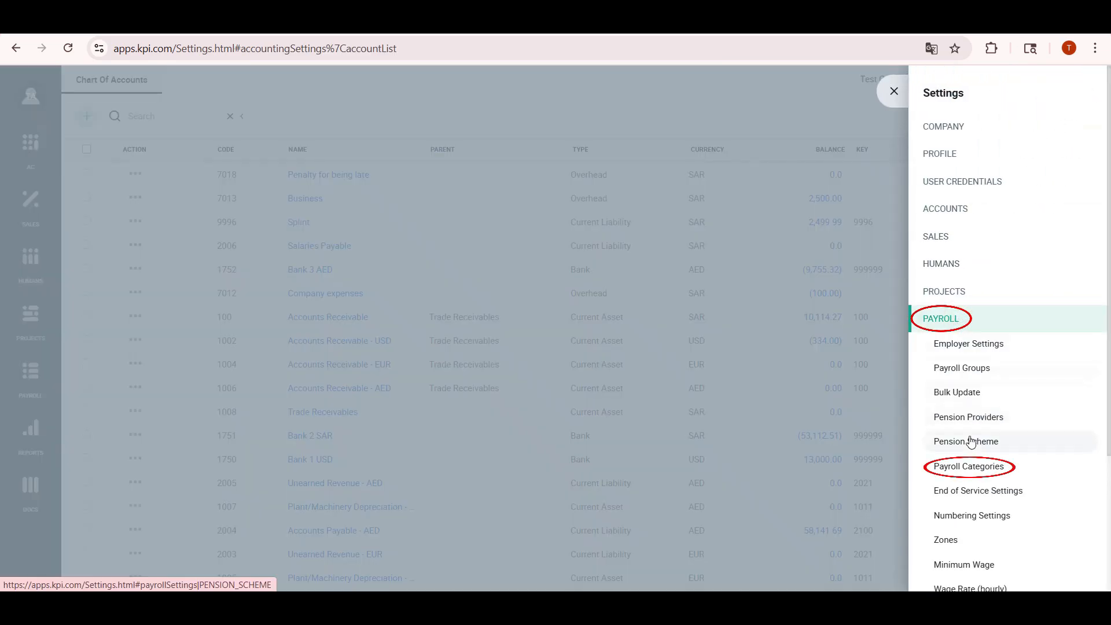
click(977, 471)
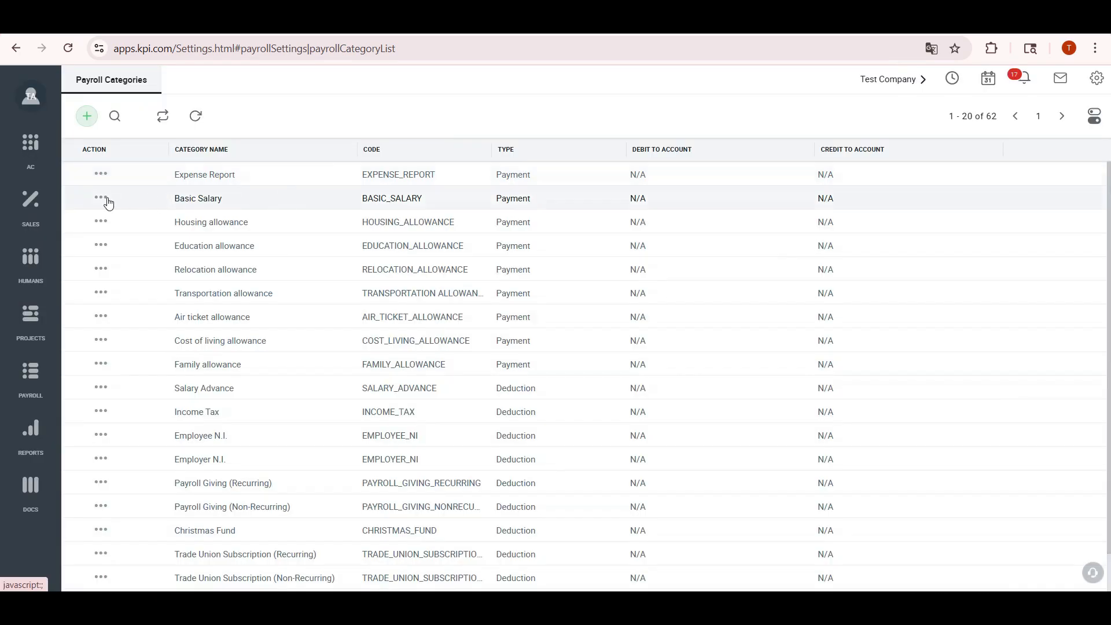
Step: Set the Basic Salary category's debit account to 7003 Staff Salaries and credit account to 2006 Salaries Payable, and save it
click(108, 200)
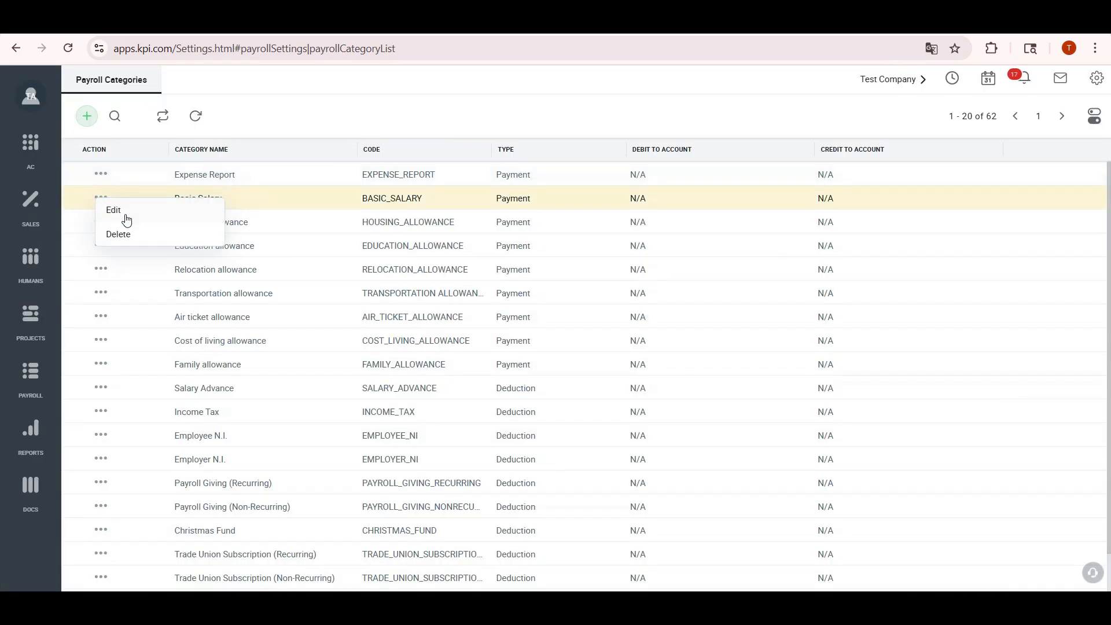
click(113, 212)
click(639, 137)
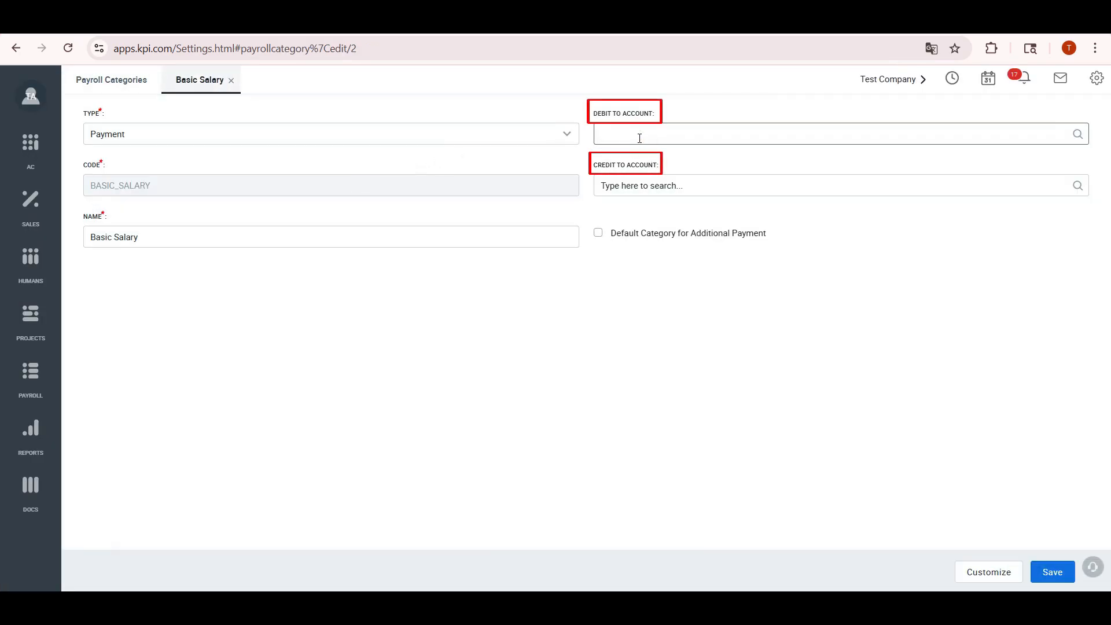
text(sta)
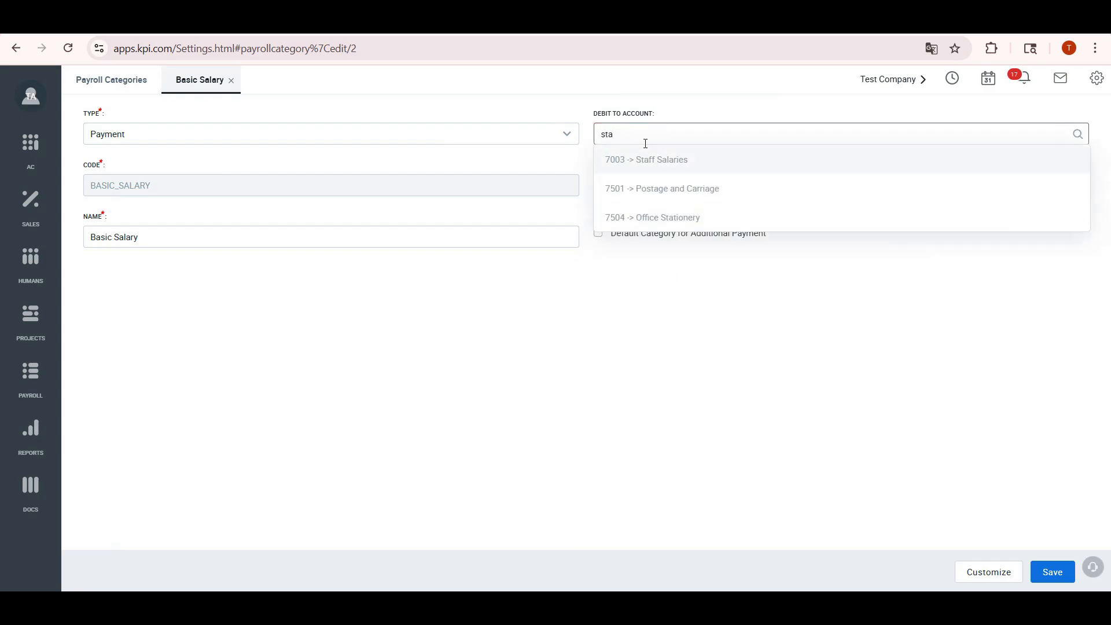
click(651, 157)
click(634, 188)
text(sala)
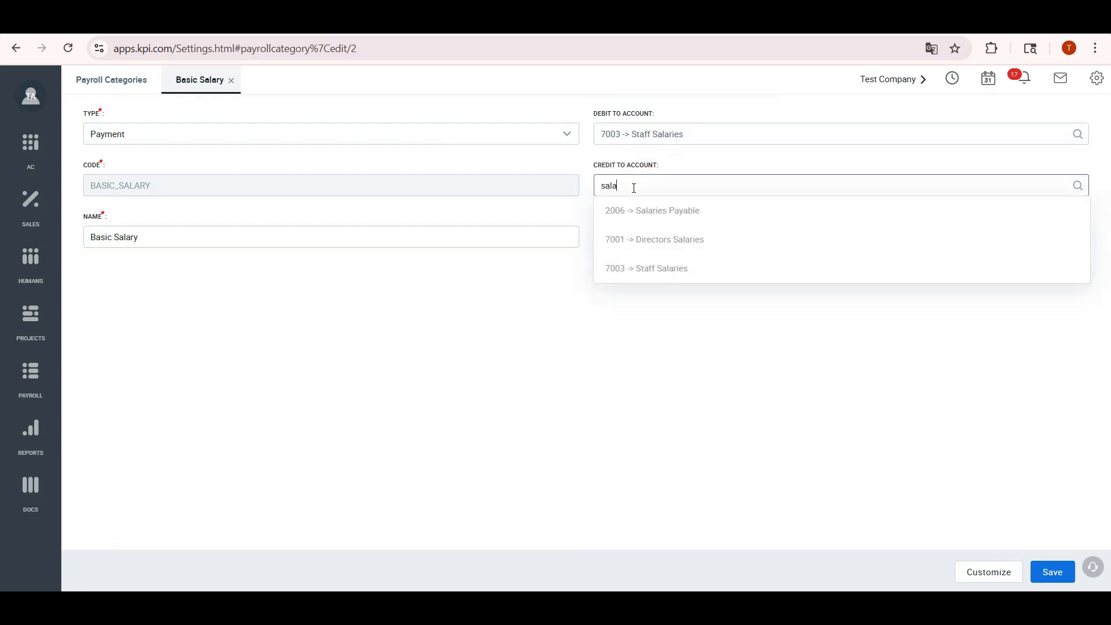
click(641, 210)
click(1043, 573)
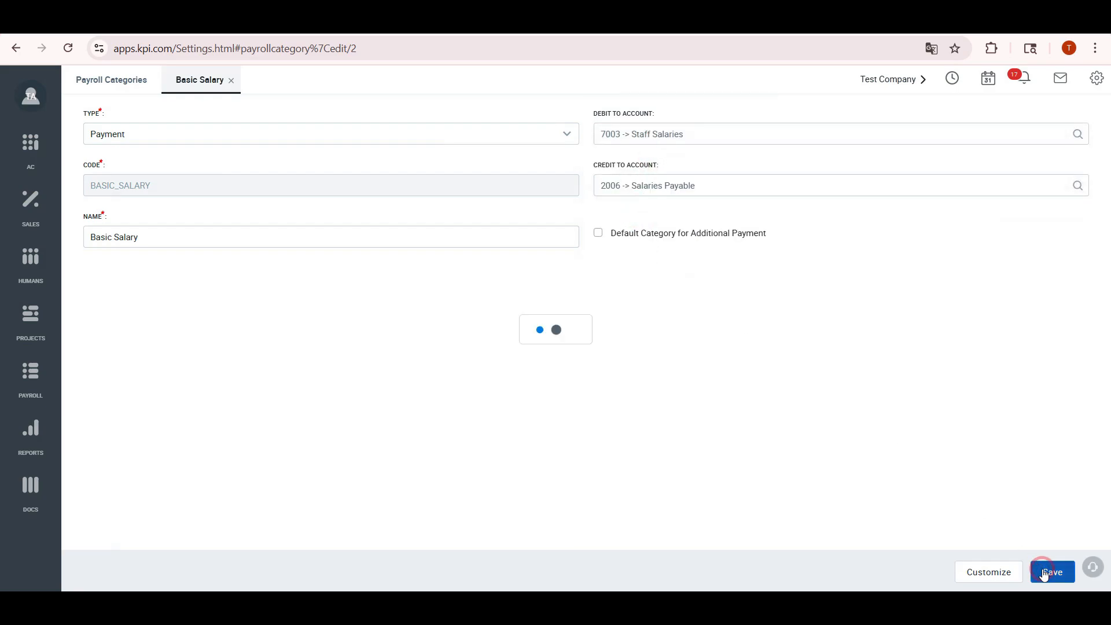
Step: Set the Housing allowance category's debit account to 7003 Staff Salaries and credit account to 2006 Salaries Payable, and save it
click(102, 221)
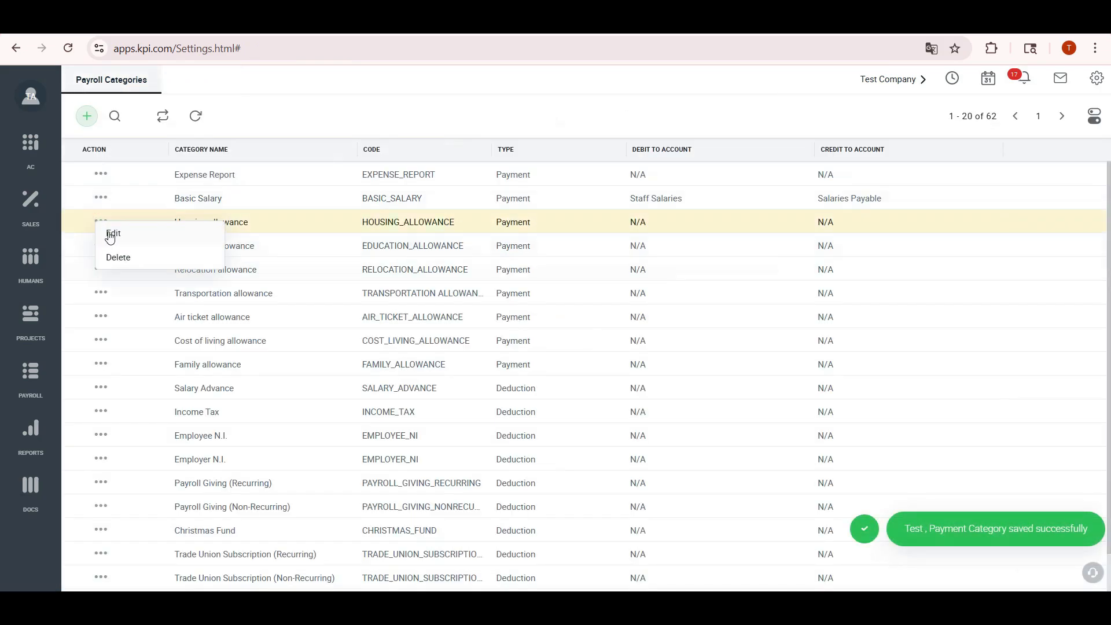
click(111, 231)
click(648, 134)
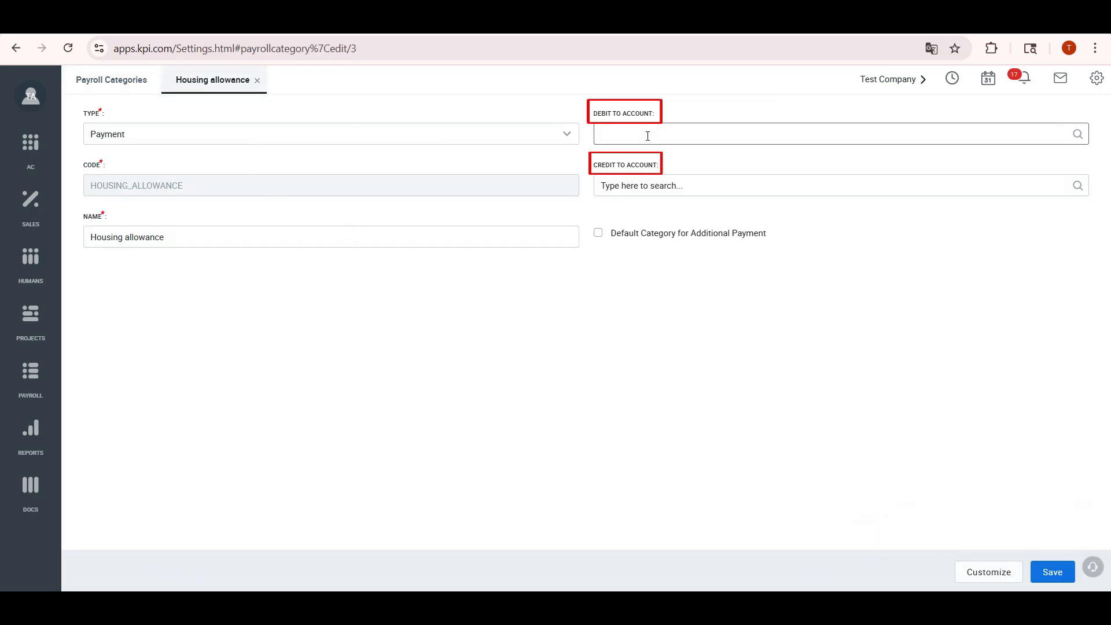
text(sta)
click(651, 159)
click(645, 184)
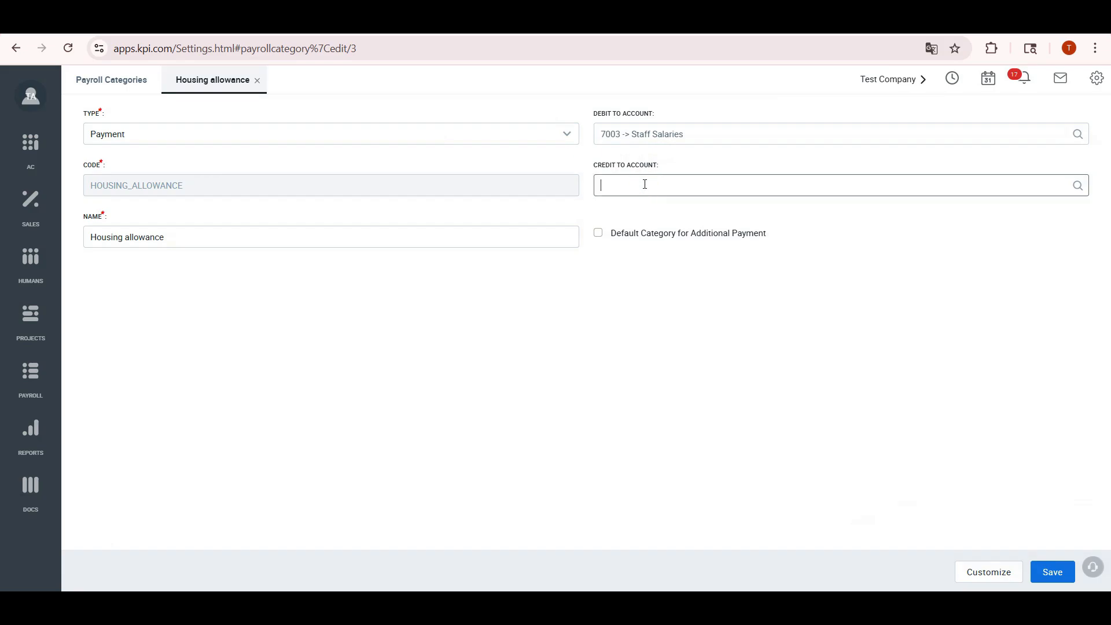
text(sala)
click(650, 210)
click(1052, 572)
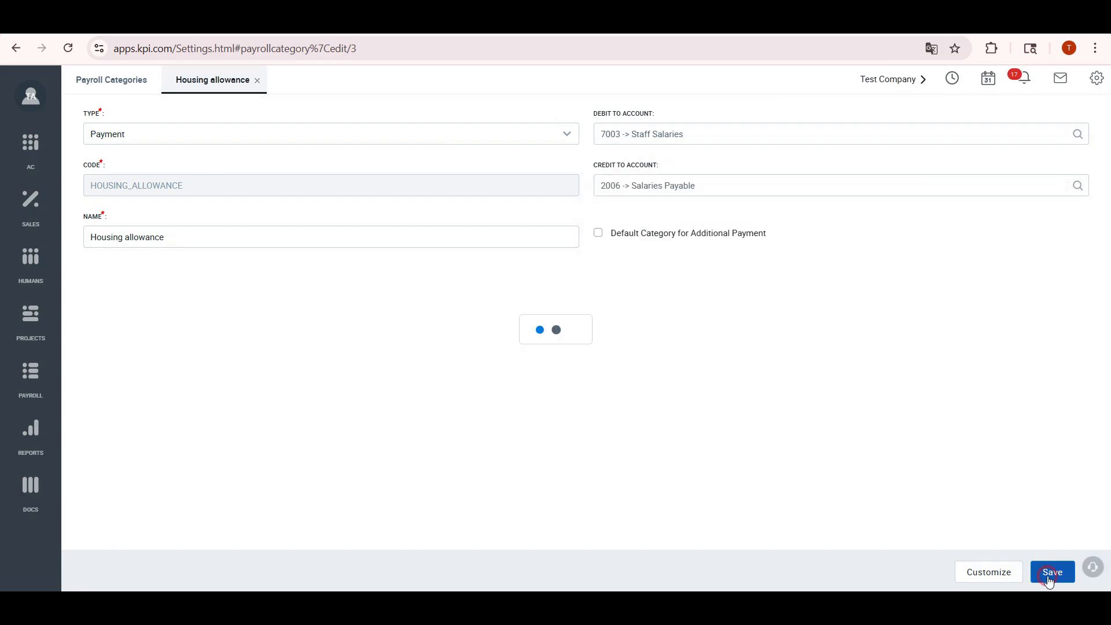
Step: Start a new payroll category of type Deduction, debiting 2006 Salaries Payable and crediting 7018 Penalty for being late
click(87, 116)
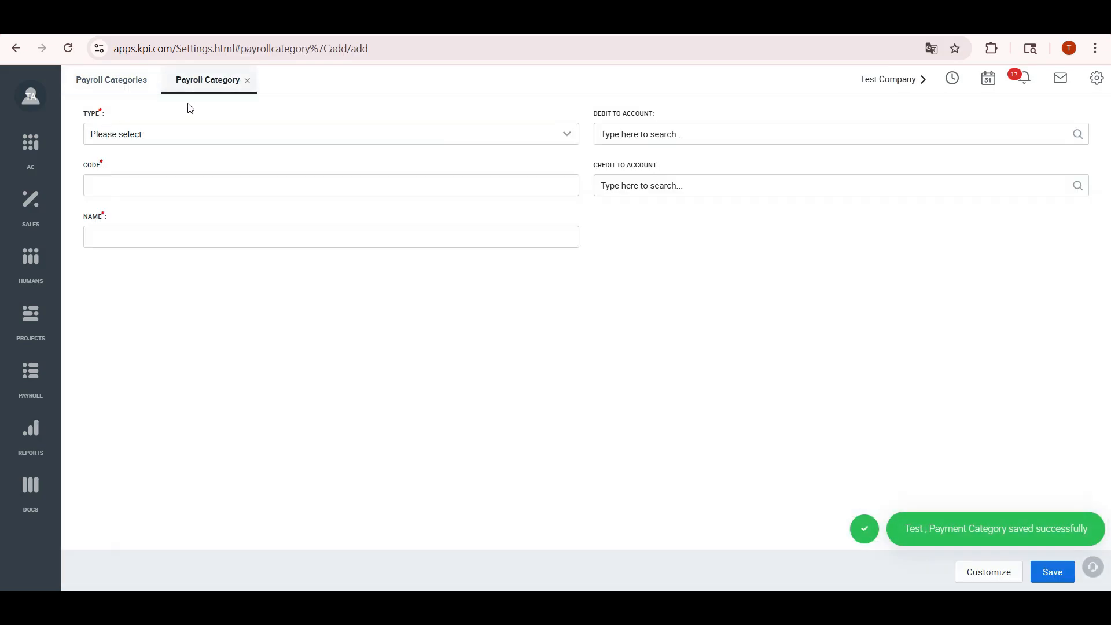
click(118, 138)
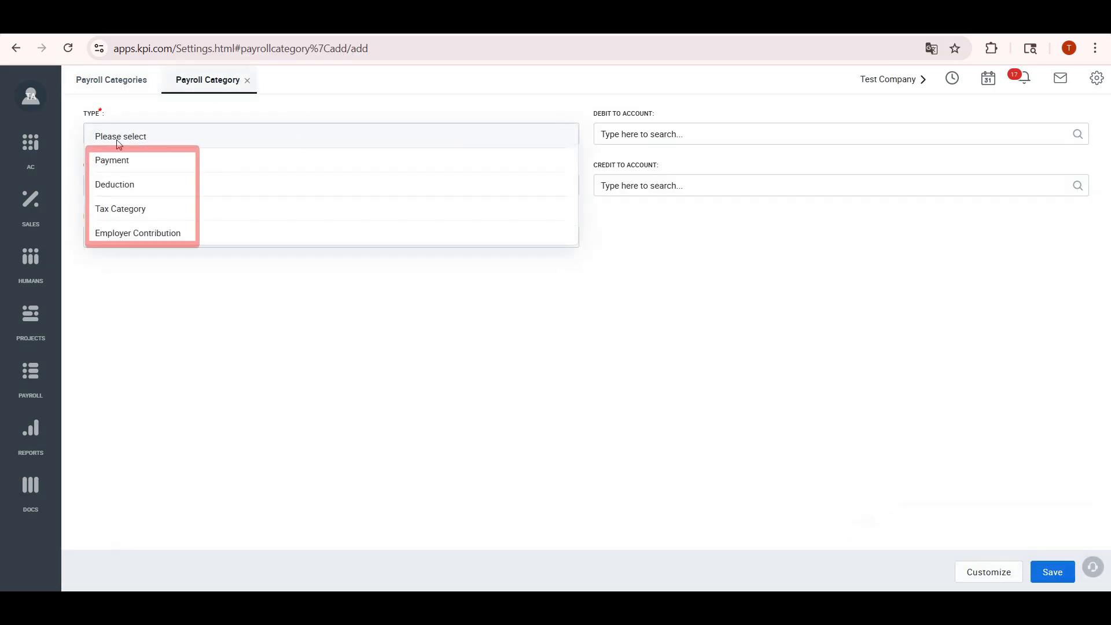
click(93, 190)
click(760, 131)
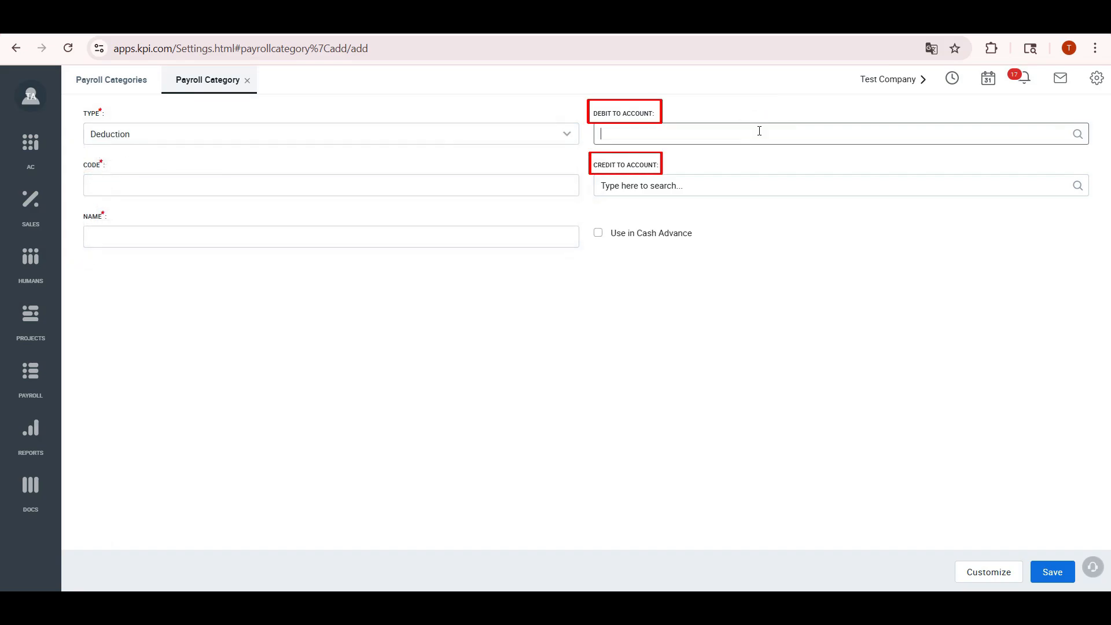
text(sal)
click(693, 162)
click(662, 182)
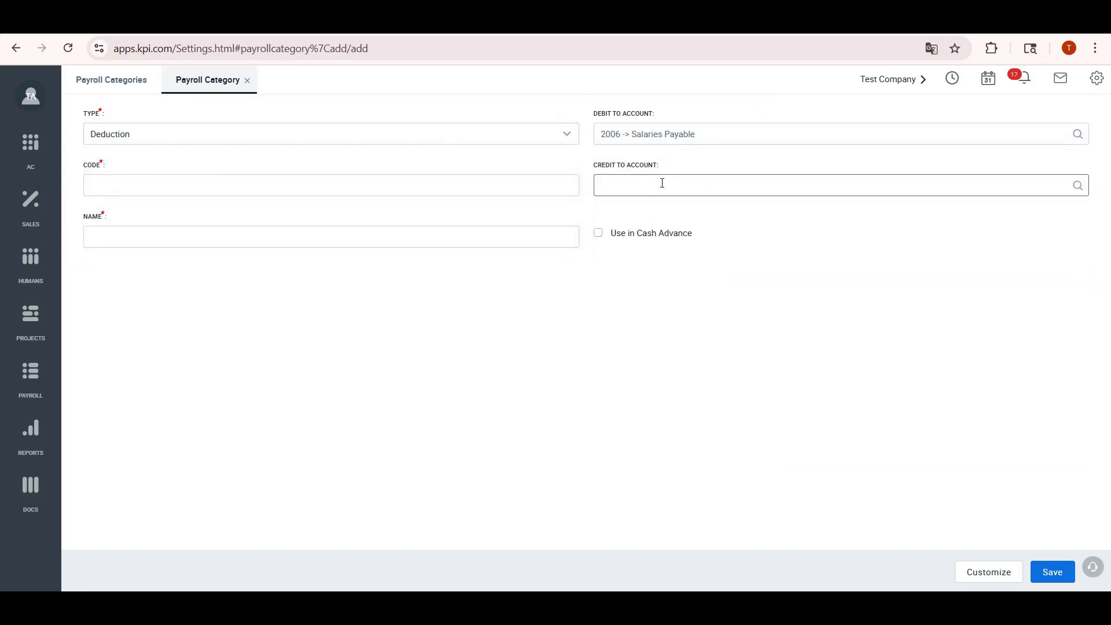
text(pena)
click(657, 209)
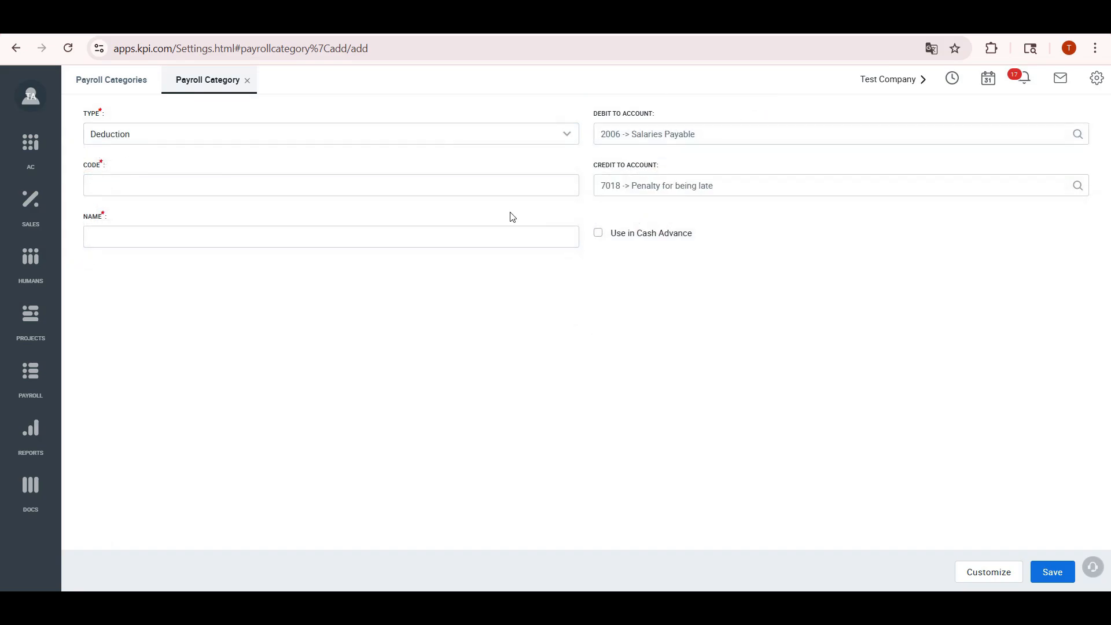
Step: Enter "Penalty for being late" as both the code and name of the deduction category and save it
drag(747, 185, 576, 185)
key(ctrl+c)
click(178, 188)
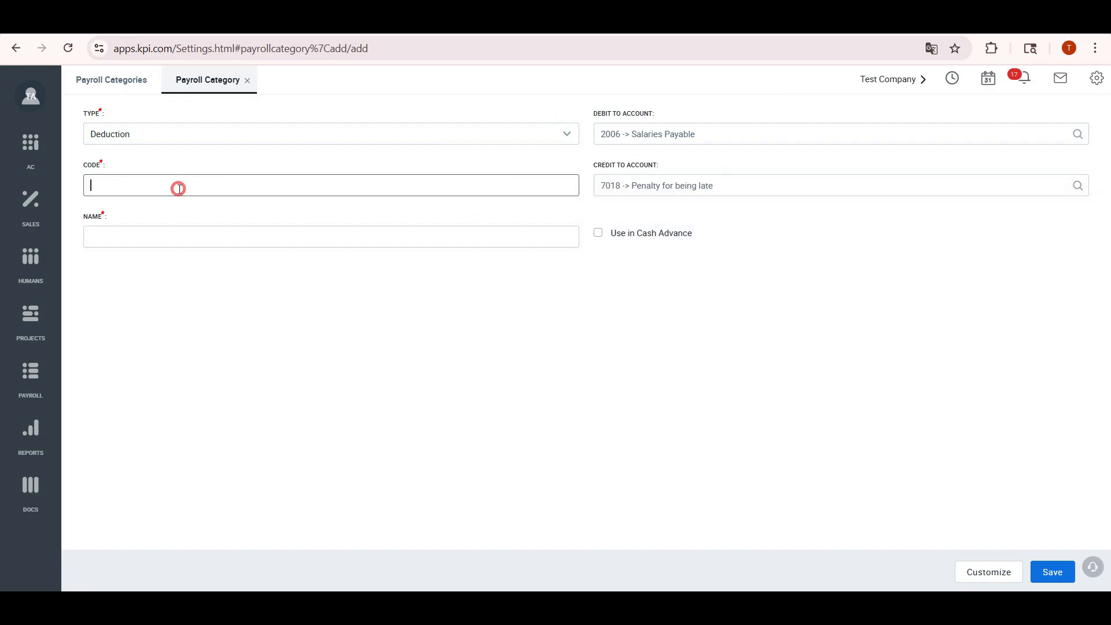
key(ctrl+v)
key(Tab)
drag(175, 190, 160, 193)
click(195, 186)
click(139, 242)
key(ctrl+v)
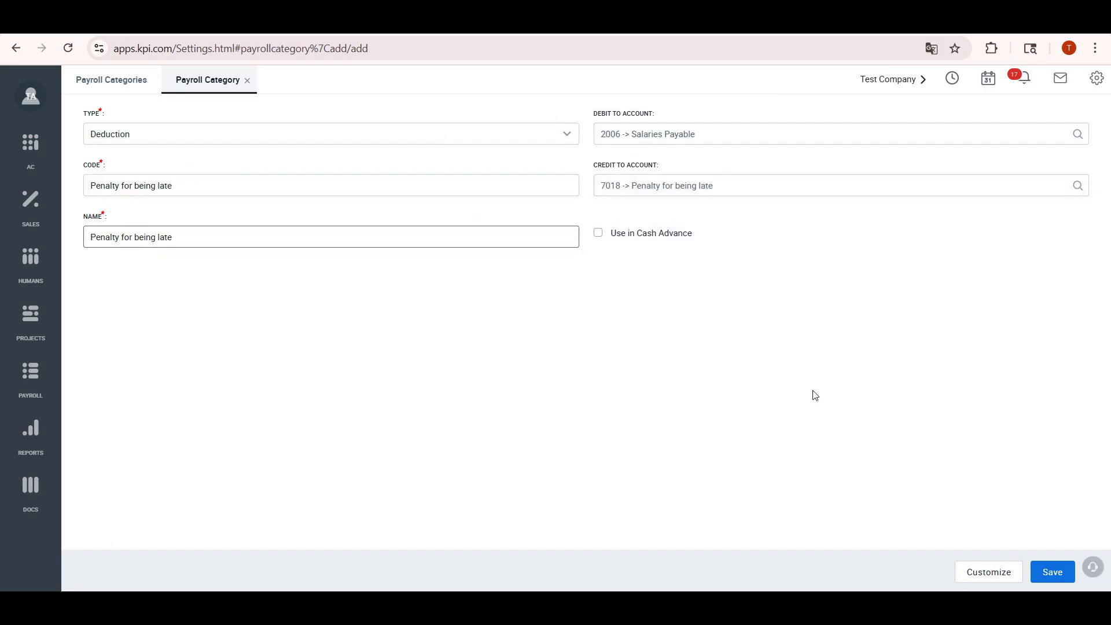
click(1043, 573)
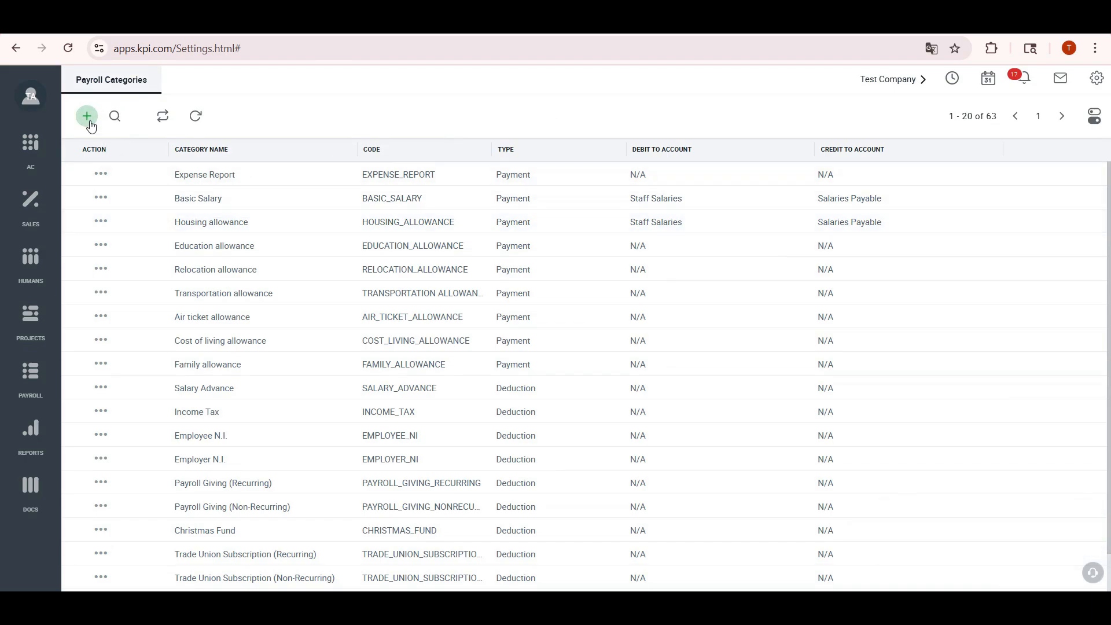
Step: Open the second employee's record from the payroll employee list and go to the payment and deduction category table
click(30, 373)
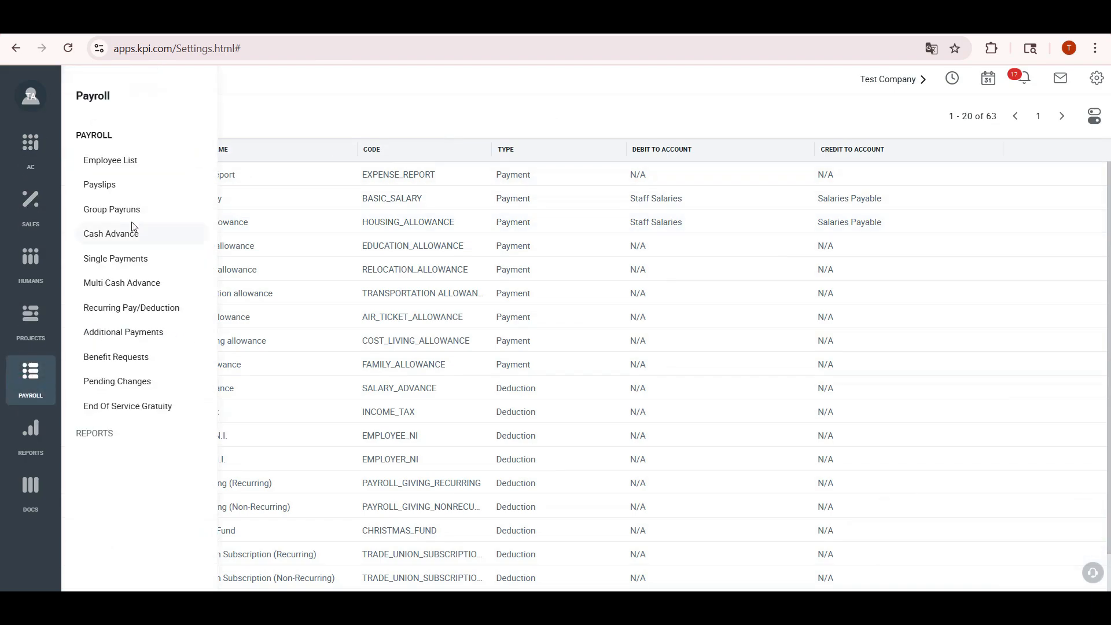
click(124, 162)
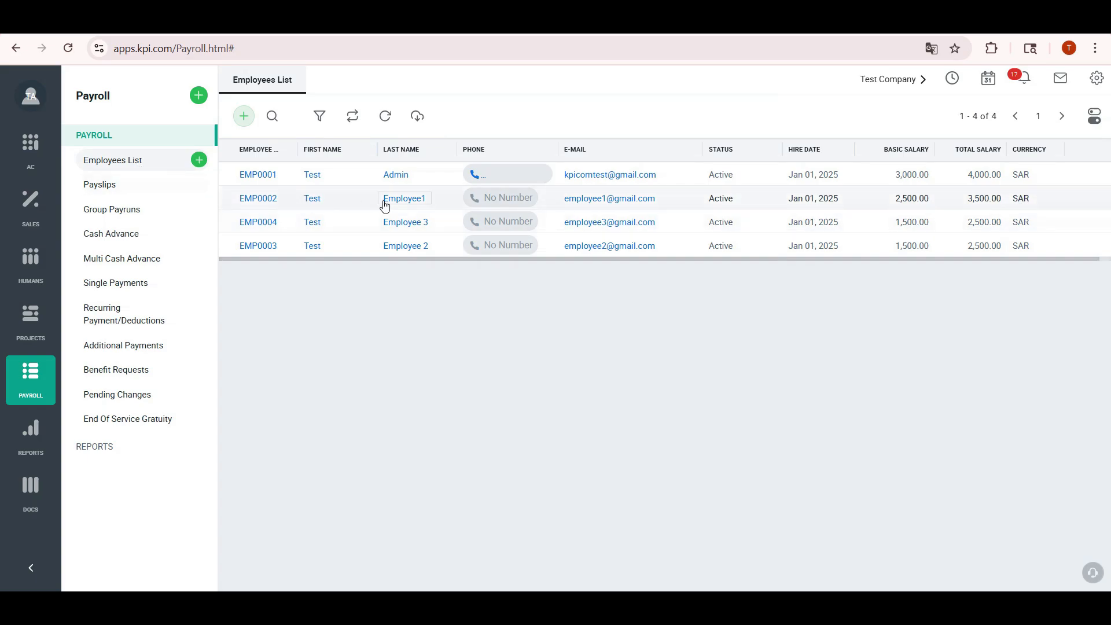
click(385, 202)
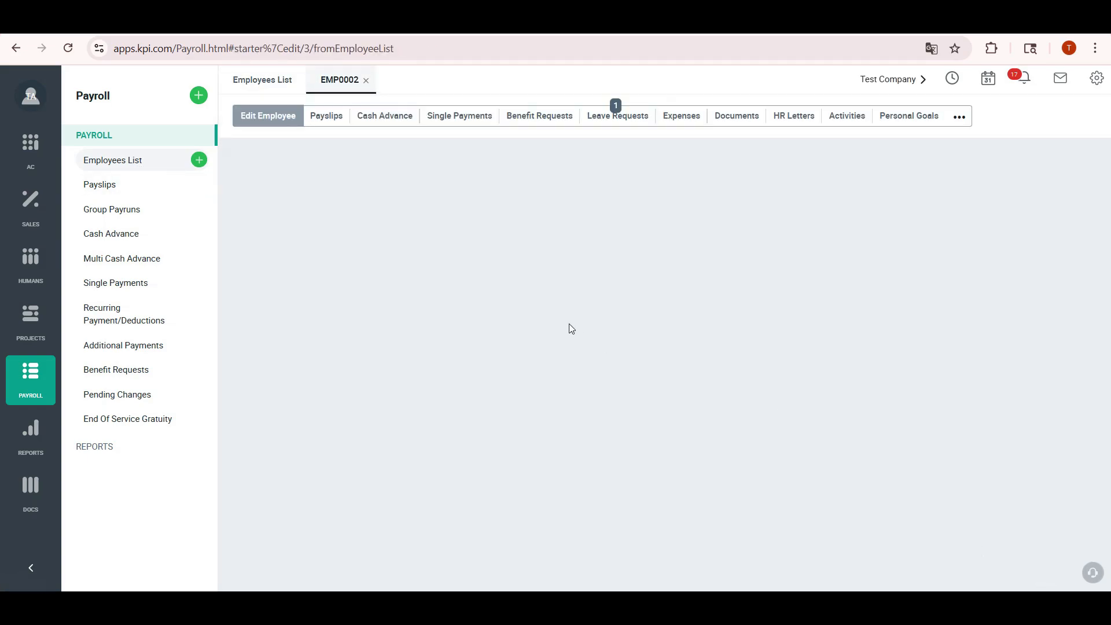
scroll(678, 266, down, 6)
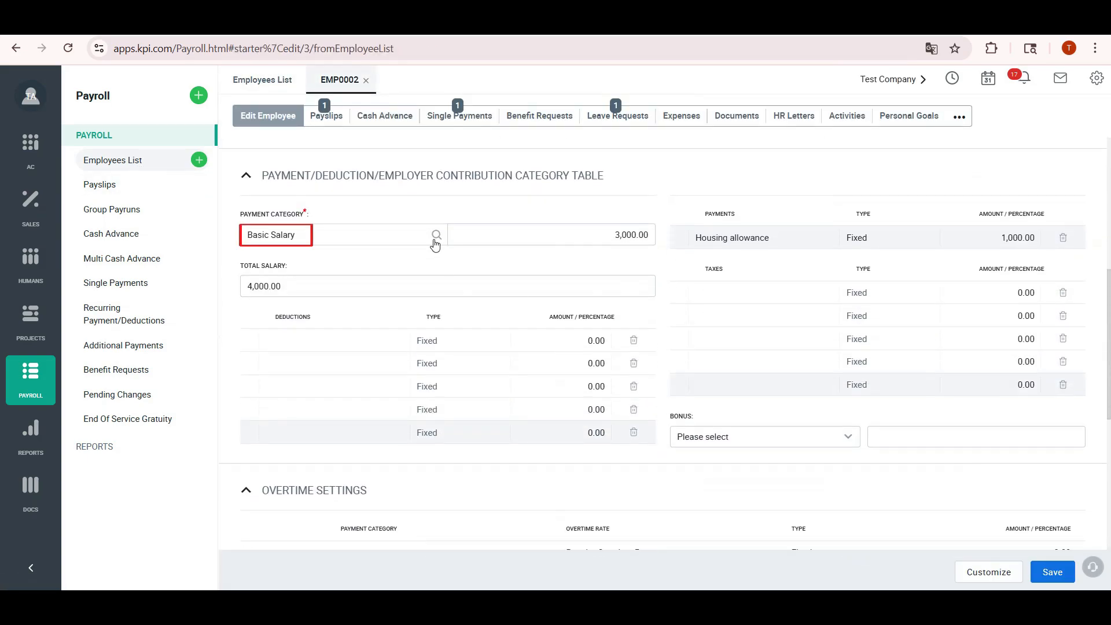
Step: Examine the payment categories available for the employee's main payment
click(435, 237)
scroll(358, 277, down, 3)
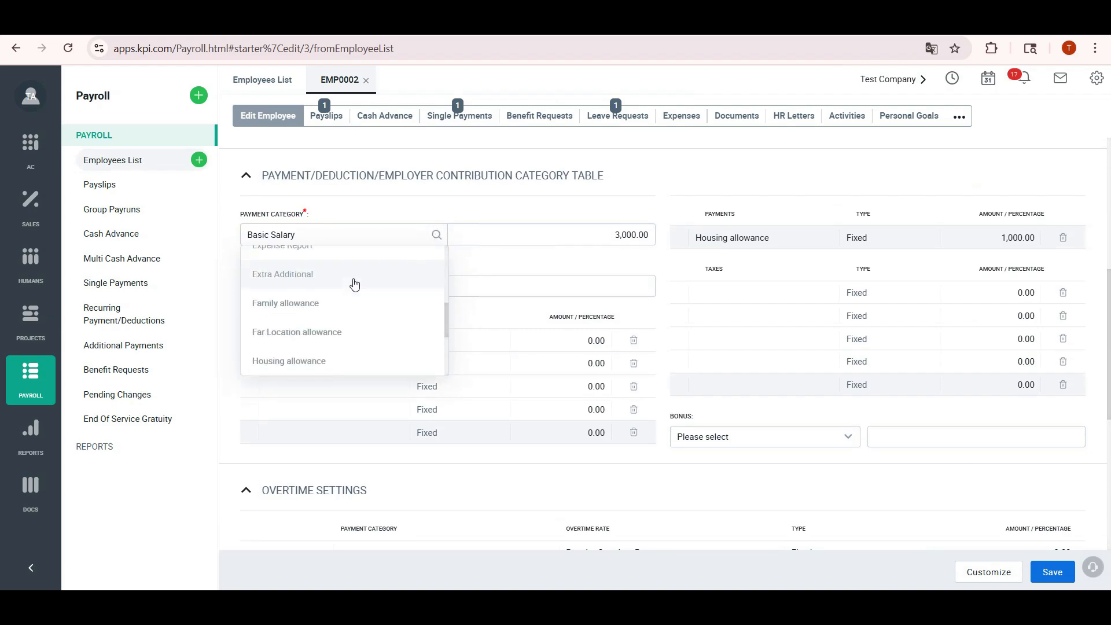
scroll(355, 285, down, 3)
click(404, 214)
Step: Switch the Housing allowance payment type to % of Basic and back to Fixed
click(857, 242)
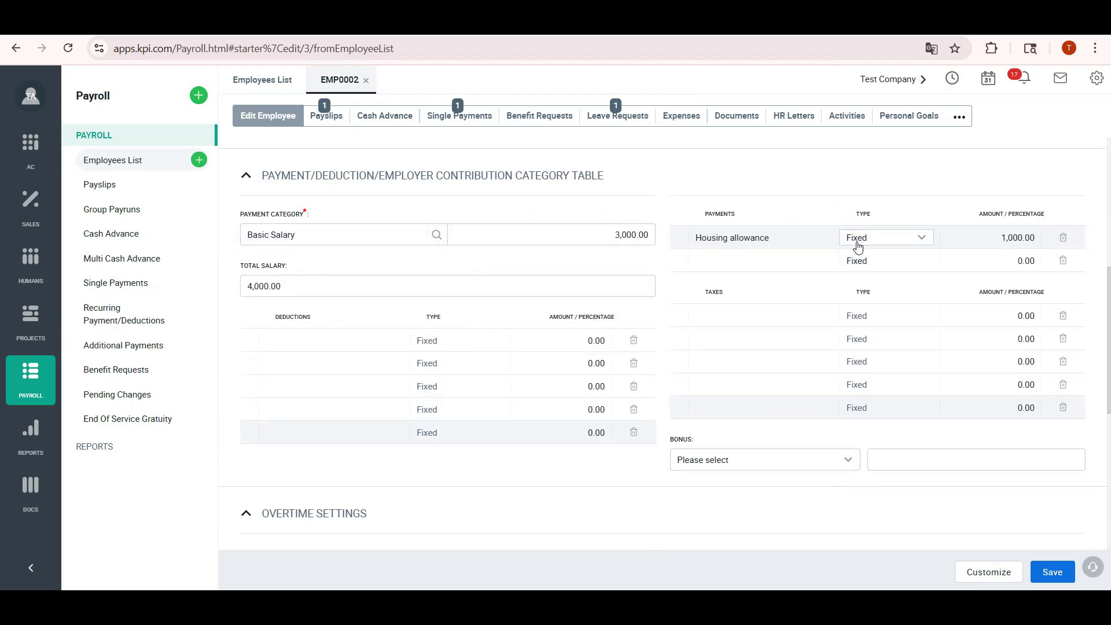
click(871, 242)
click(874, 270)
click(886, 241)
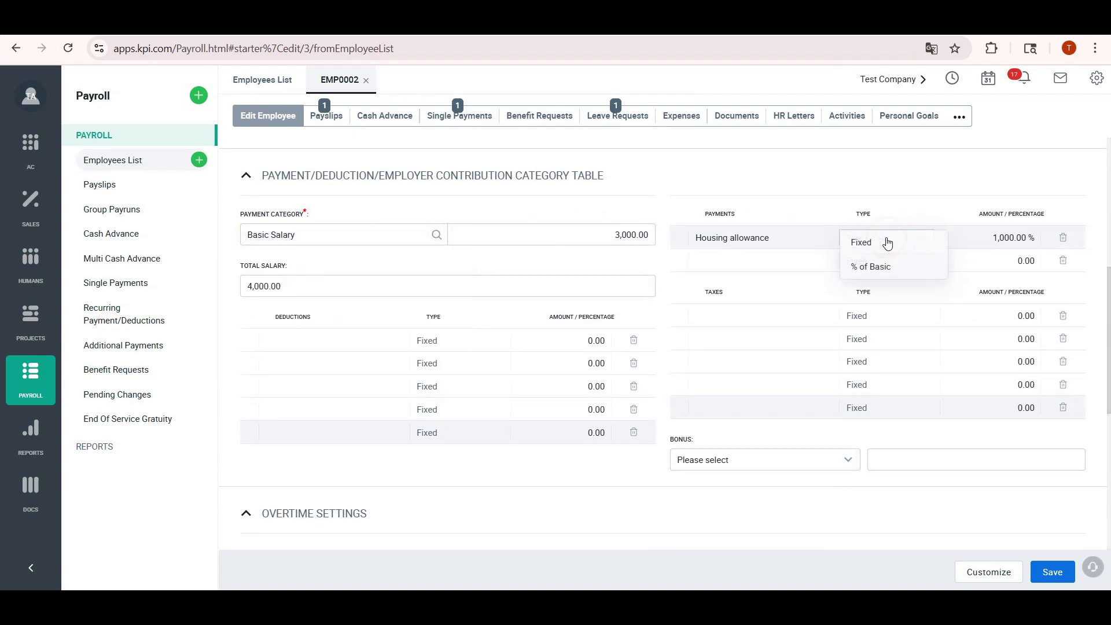
click(876, 245)
Step: Check the deduction category choices in the first deductions row and save the employee record
click(290, 341)
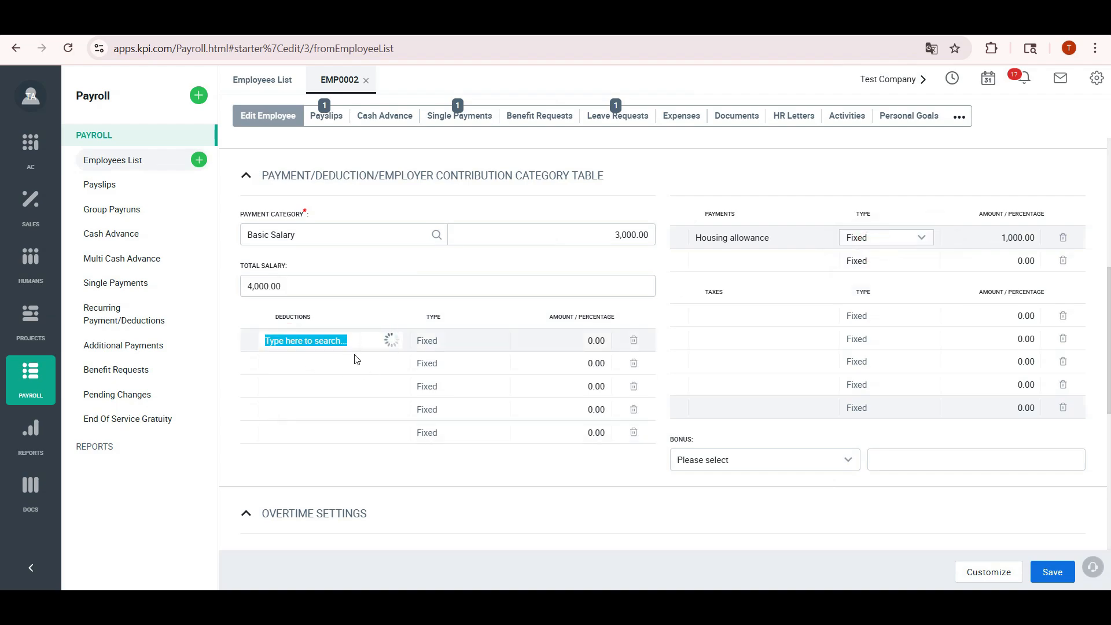
scroll(323, 432, up, 3)
click(382, 322)
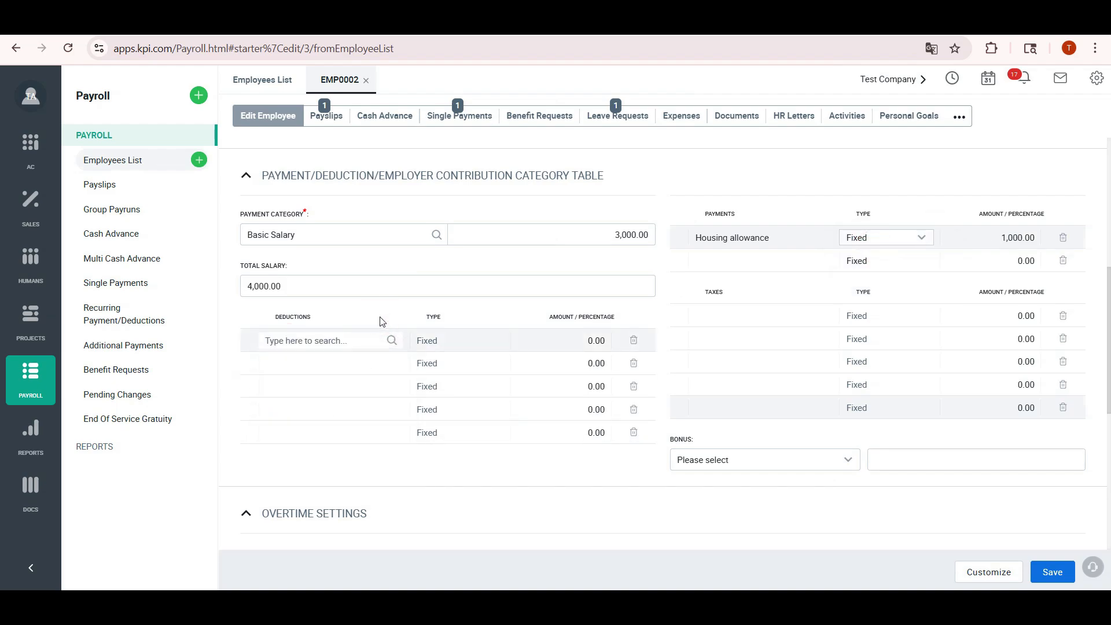
click(1049, 570)
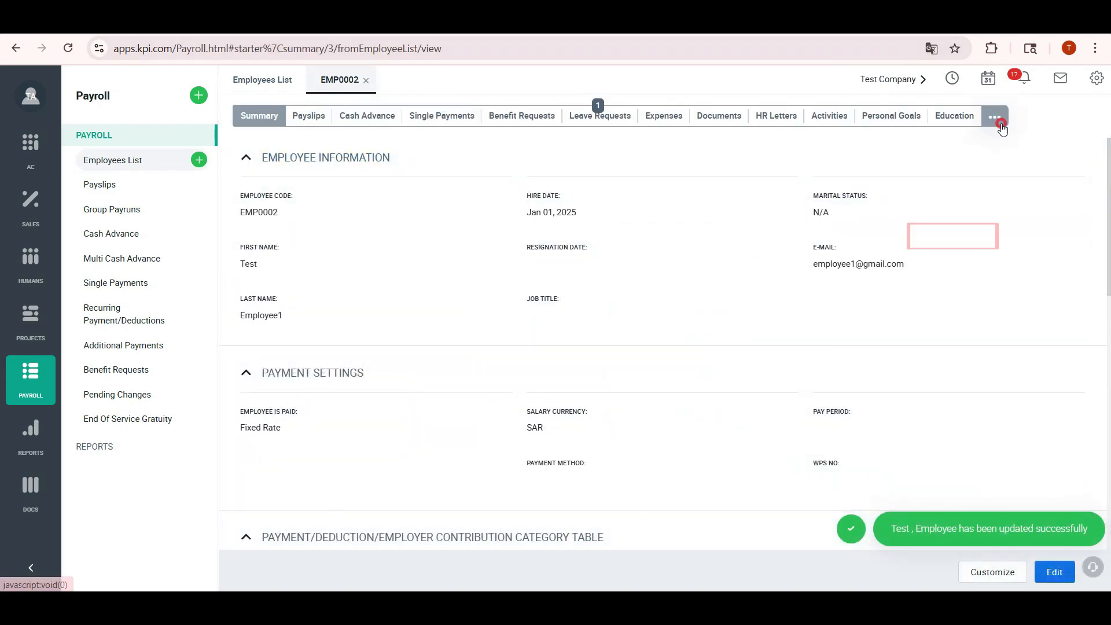
Step: Add a basic salary record for the employee with May 30, 2025 as the effective date, and save it
click(994, 116)
click(950, 235)
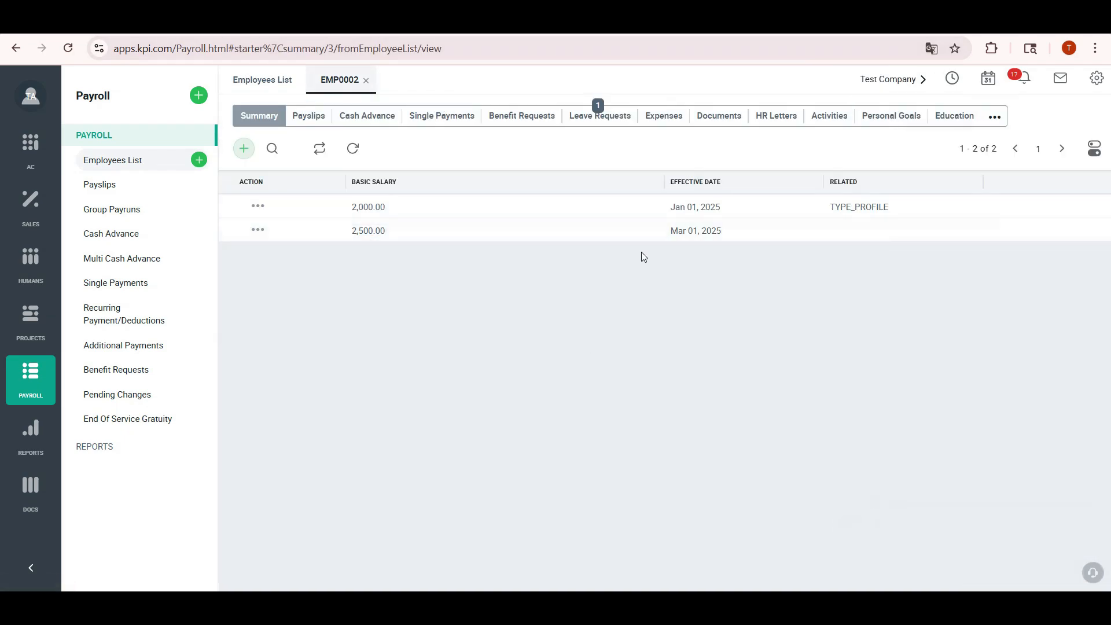
click(244, 150)
click(494, 298)
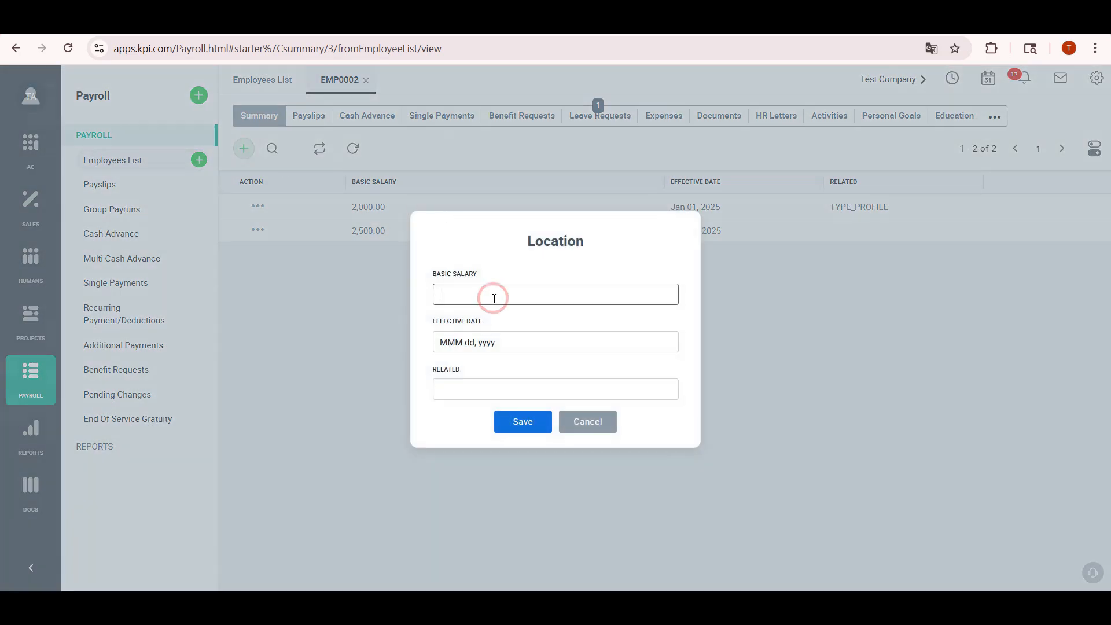
click(494, 341)
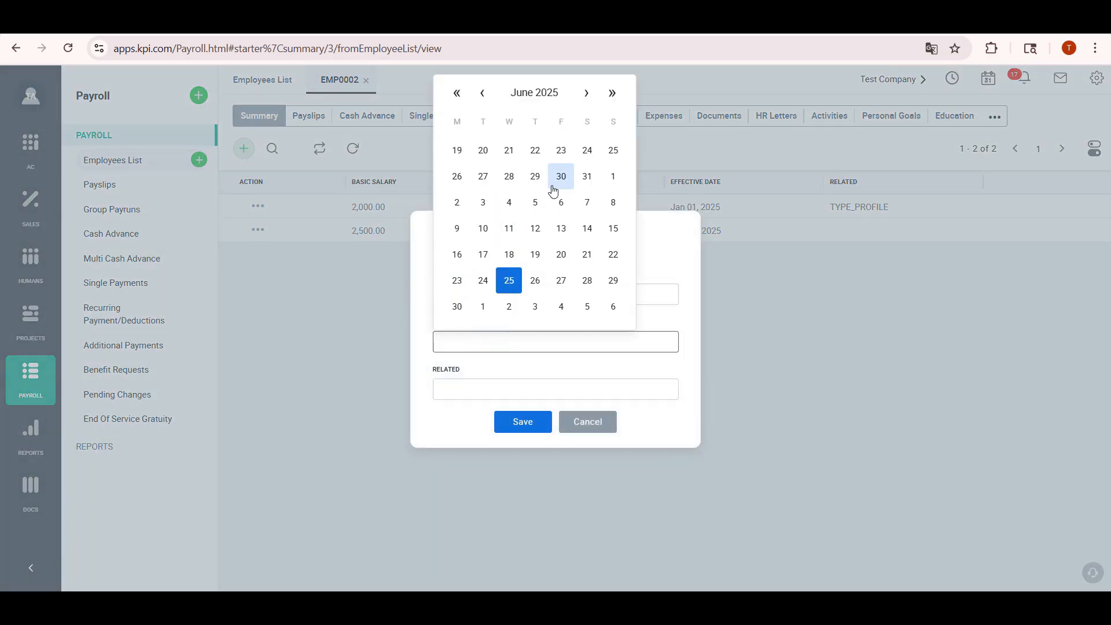
click(560, 175)
click(524, 422)
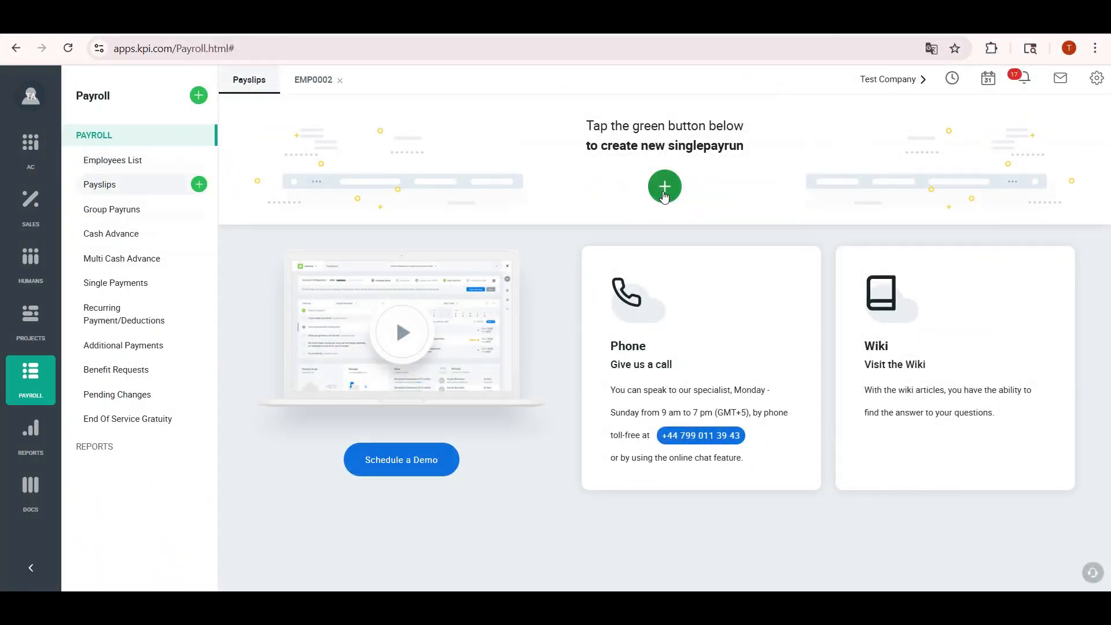
Step: Start a new payslip for the same employee and set its period to May 2025
click(662, 186)
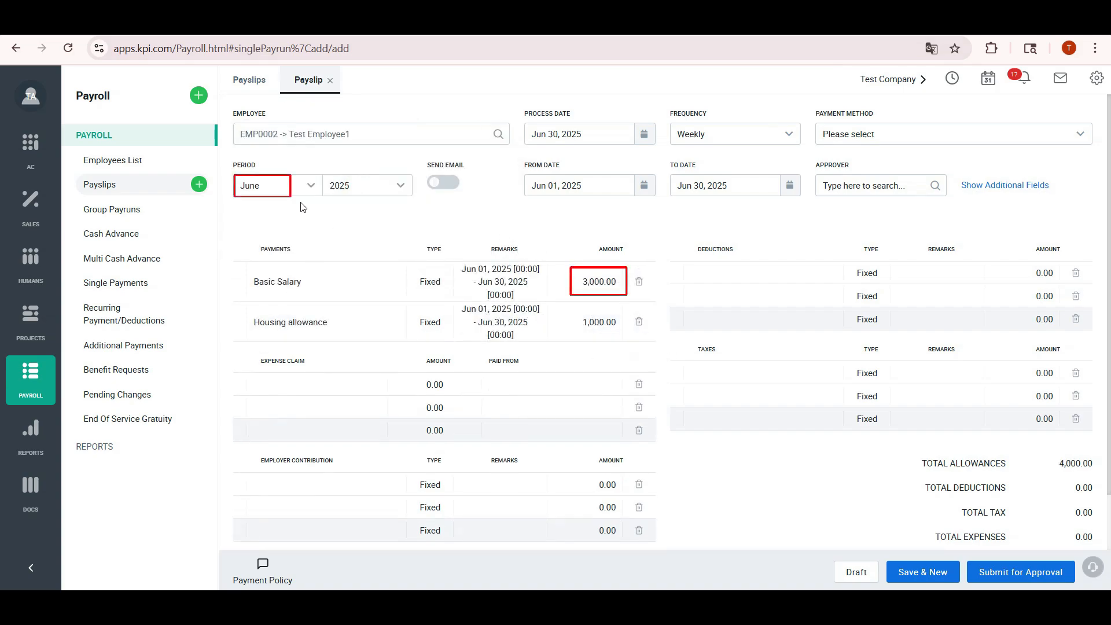
click(300, 183)
click(279, 313)
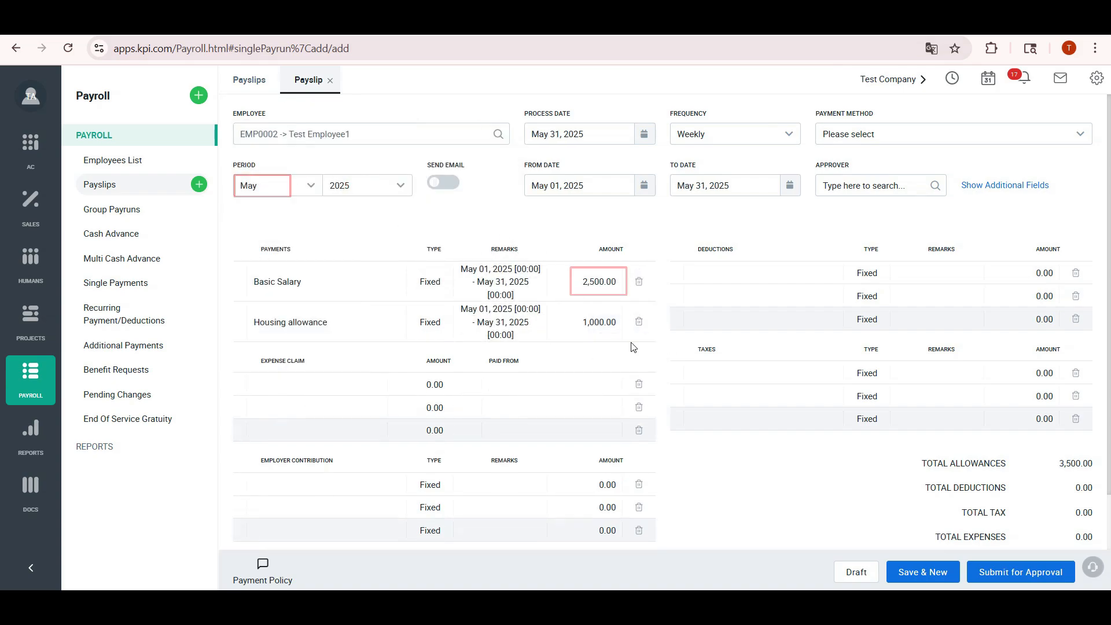
Step: Add a Transportation allowance of 500 to the payslip's payments
click(289, 347)
text(Tr)
click(323, 374)
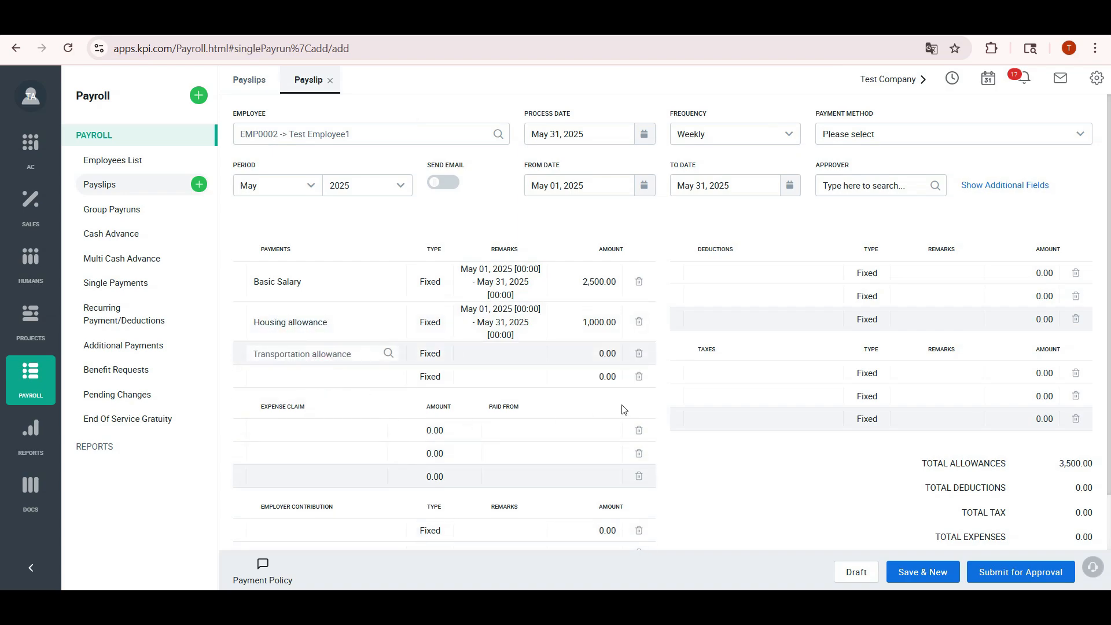
click(593, 353)
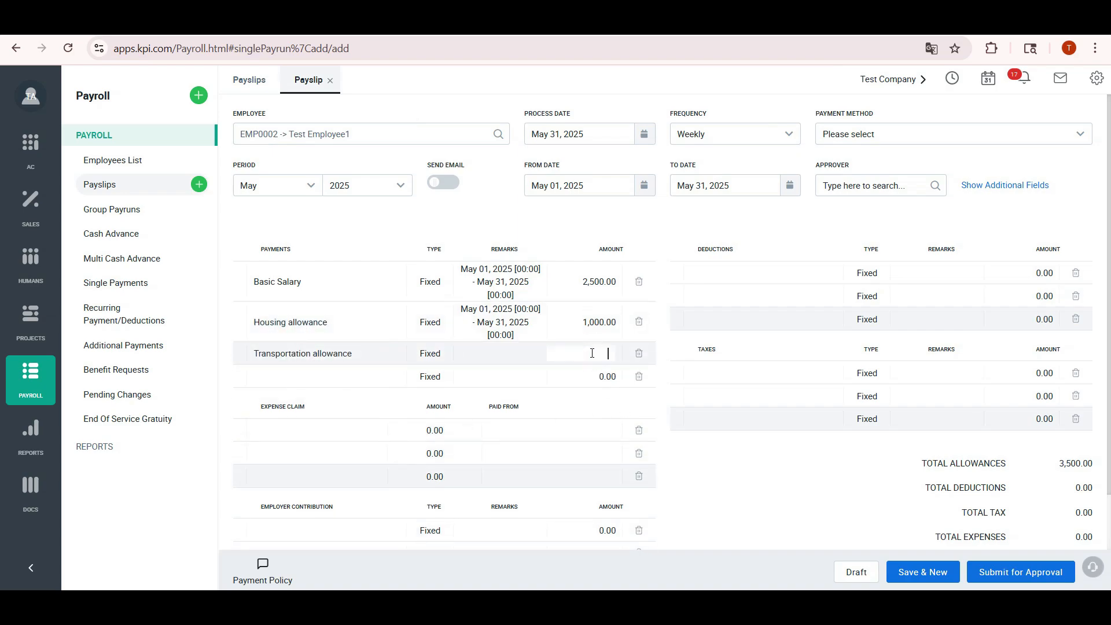
Step: Add a Penalty for being late deduction of 300 to the payslip
click(709, 275)
click(716, 295)
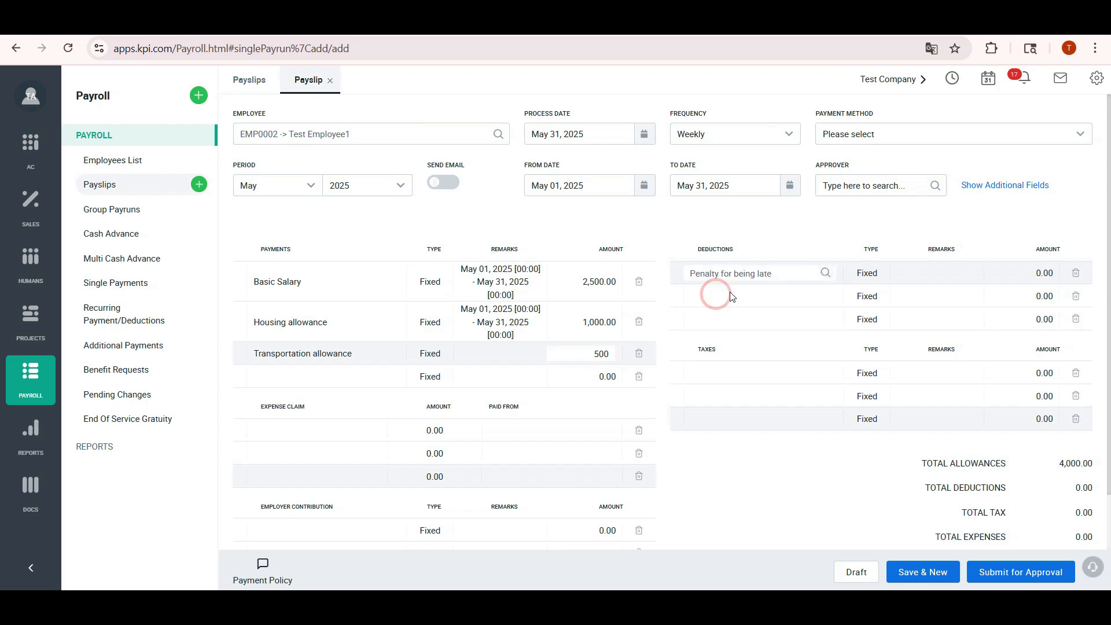
click(1039, 272)
text(300)
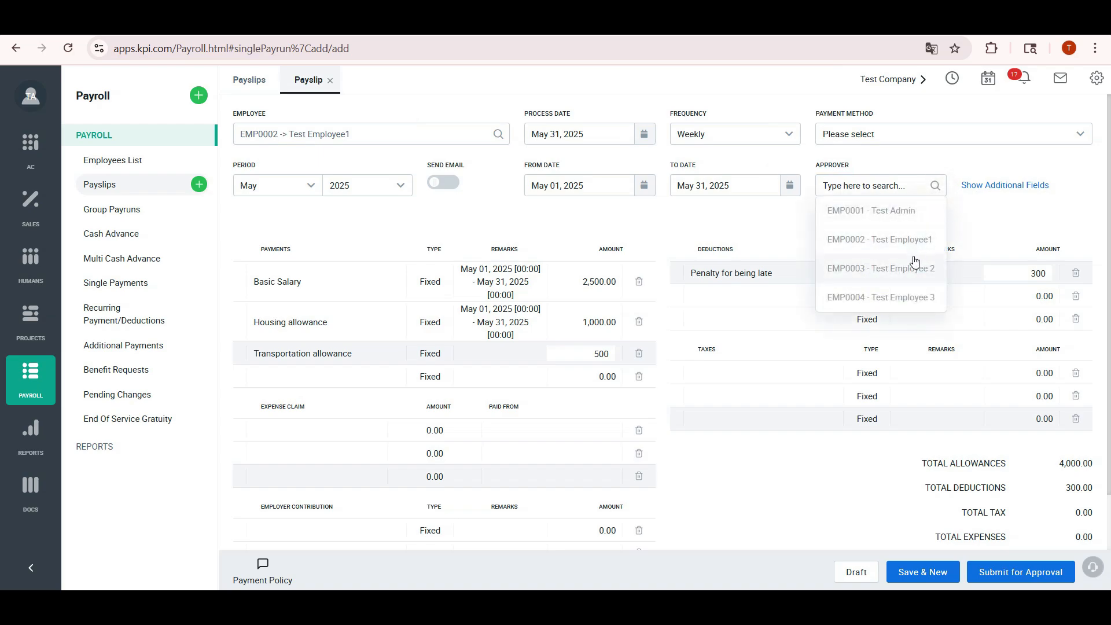
Step: Try Test Employee1 as the approver, change it to Test Admin, and save and approve the payslip
click(912, 234)
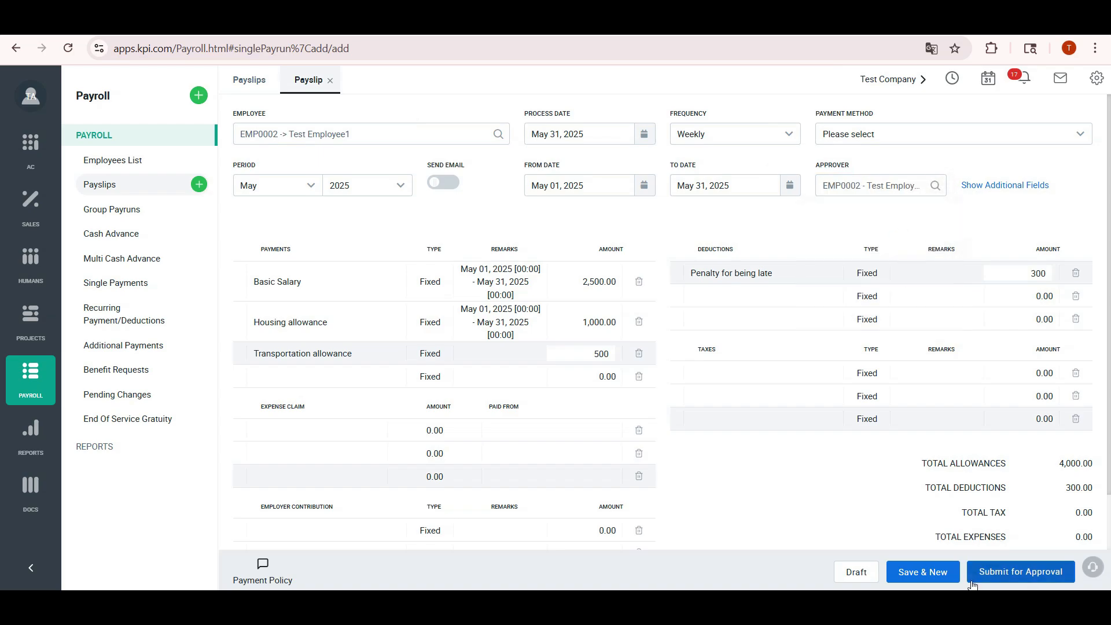
click(929, 185)
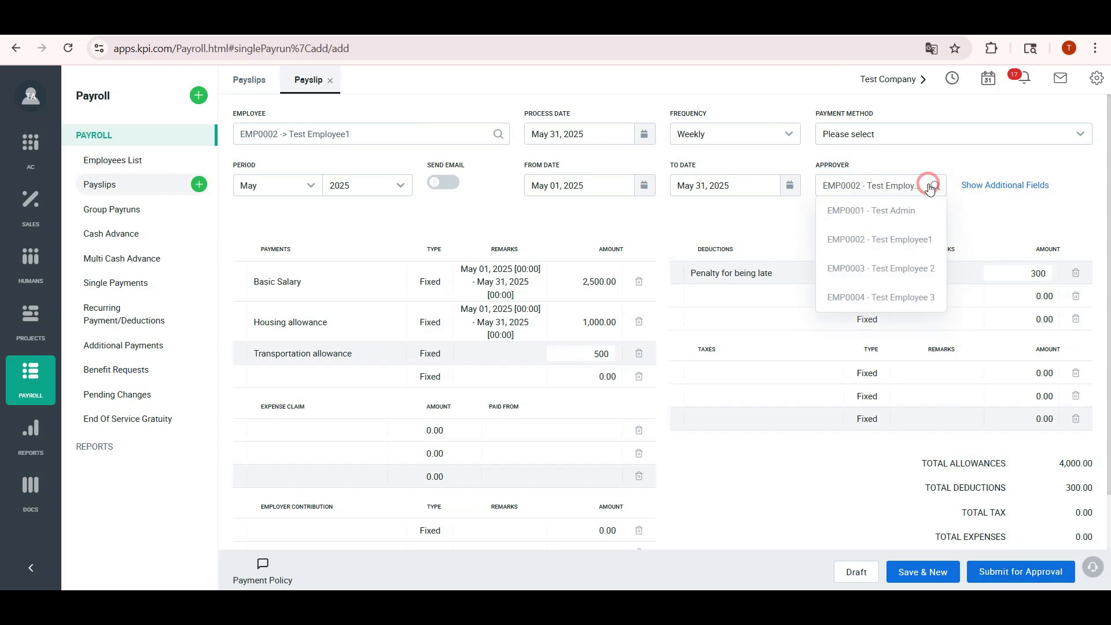
click(897, 212)
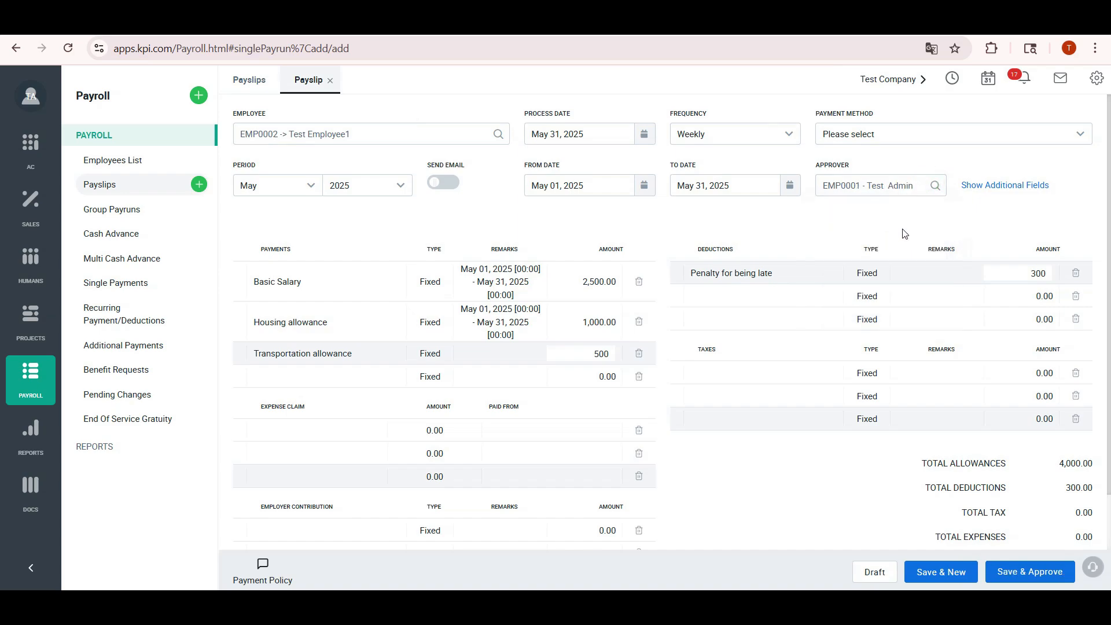
click(1007, 579)
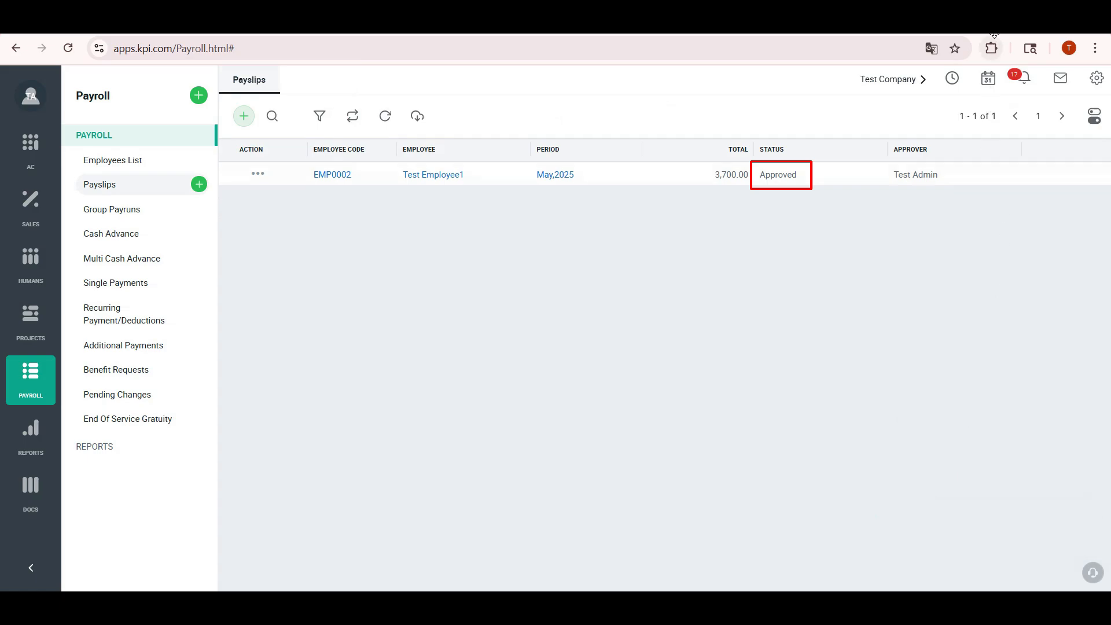
Step: Open the approved May 2025 payslip and start its payment with Bank 2 SAR as the account paid from
click(333, 174)
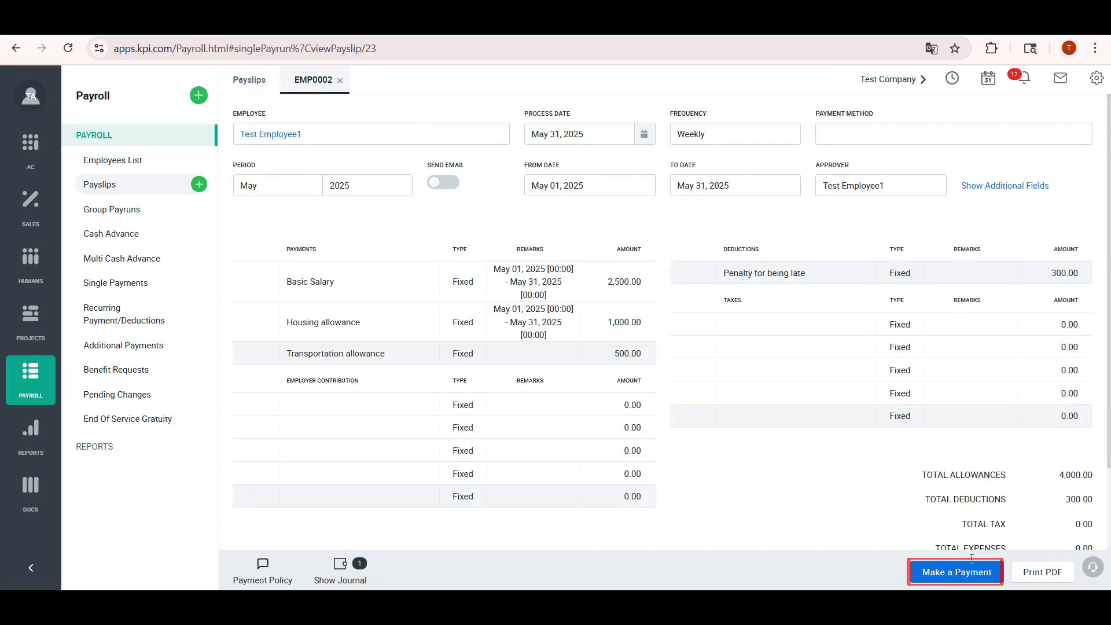
click(968, 576)
click(914, 256)
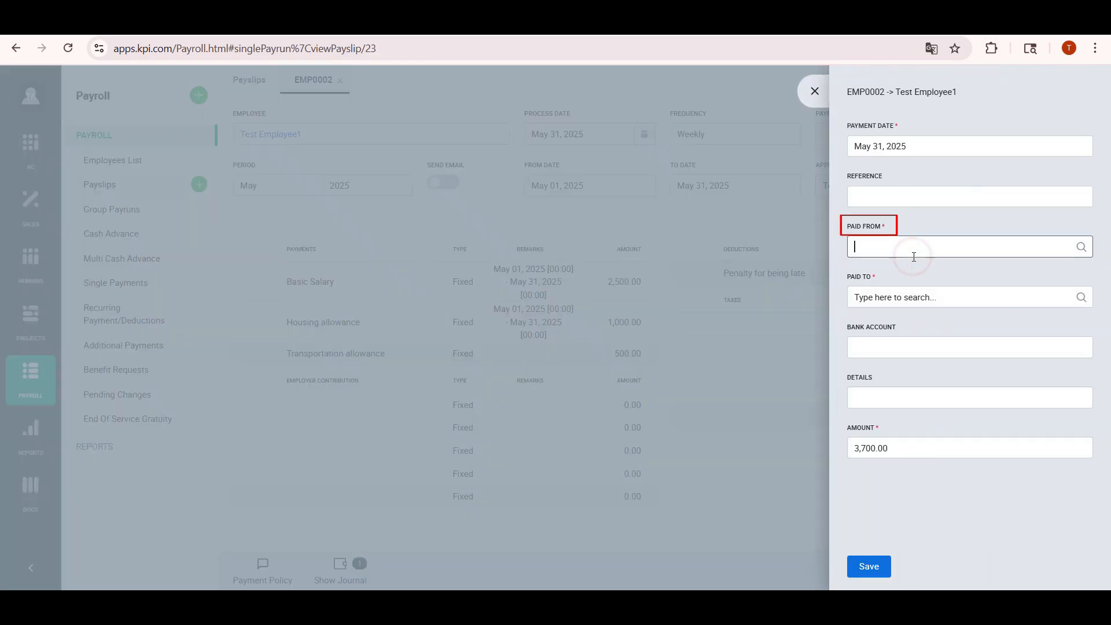
text(ba)
click(924, 301)
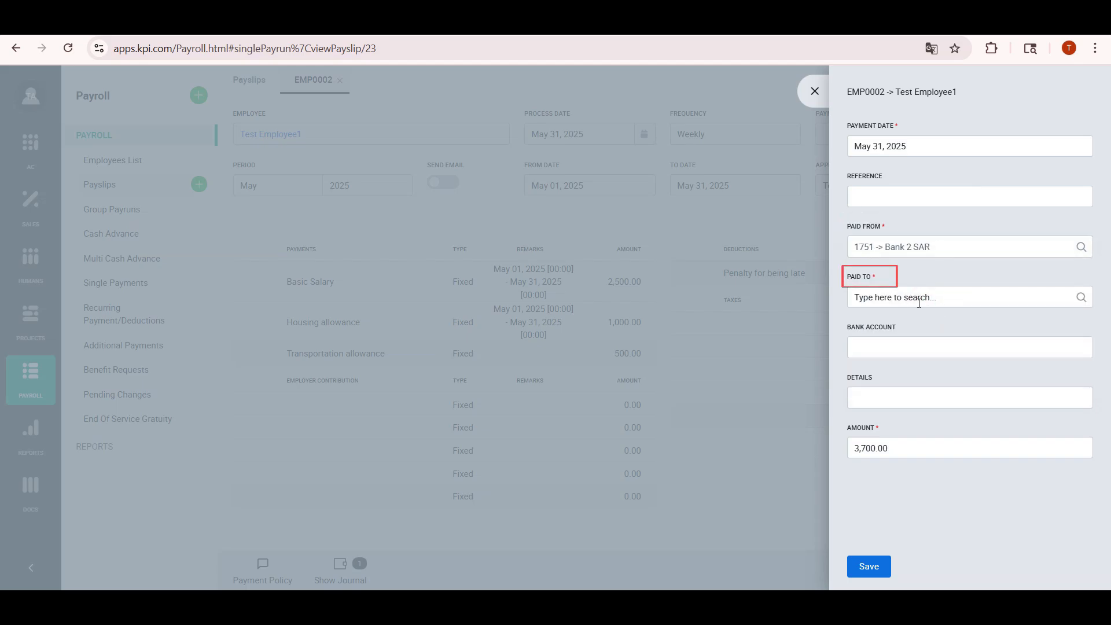
Step: Set the account paid to as Salaries Payable, save the payment, and return to the payslips list
click(928, 300)
text(sala)
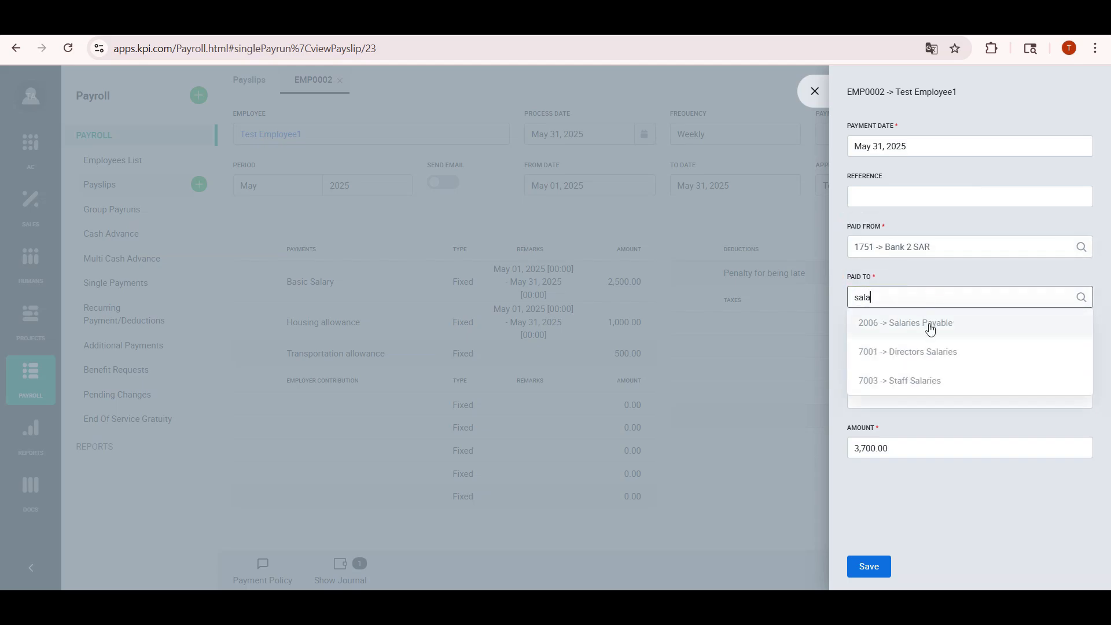
click(930, 322)
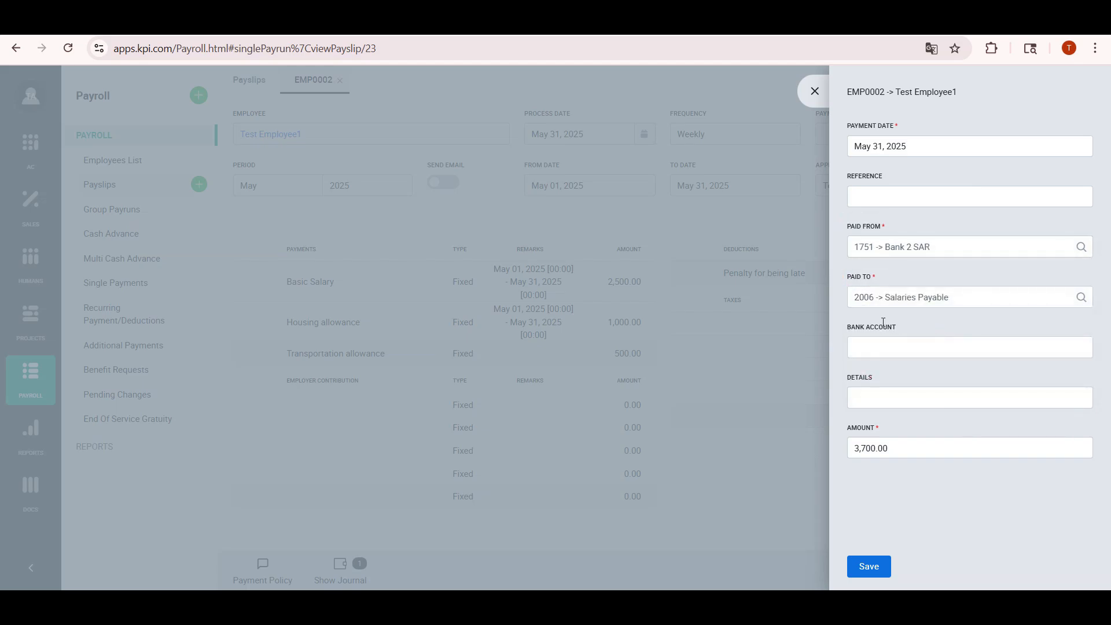
click(869, 567)
scroll(976, 476, down, 2)
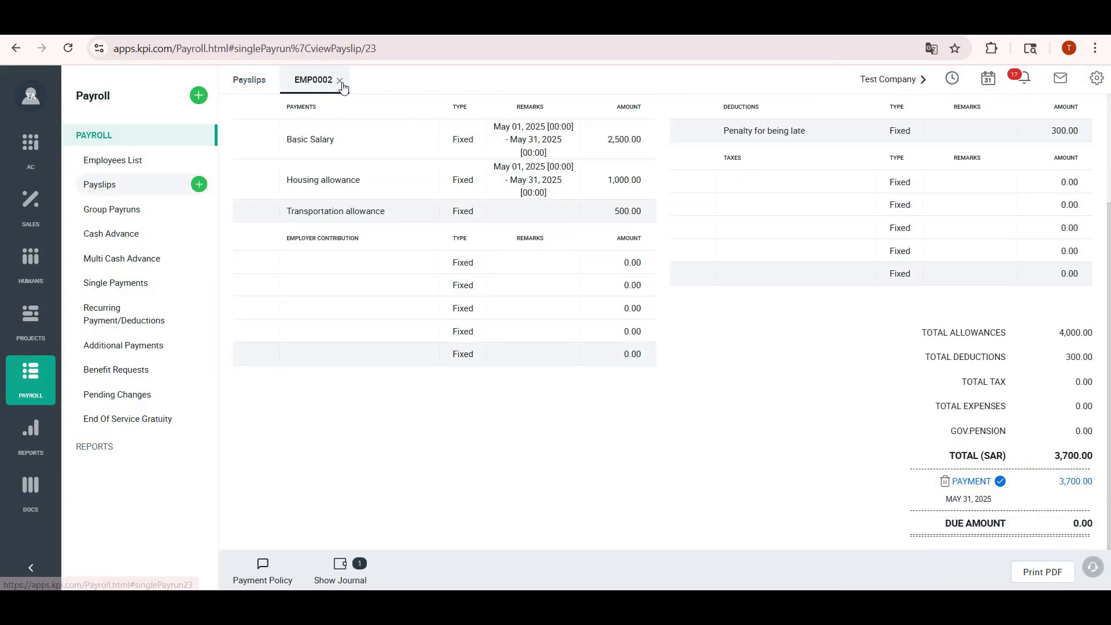
click(253, 80)
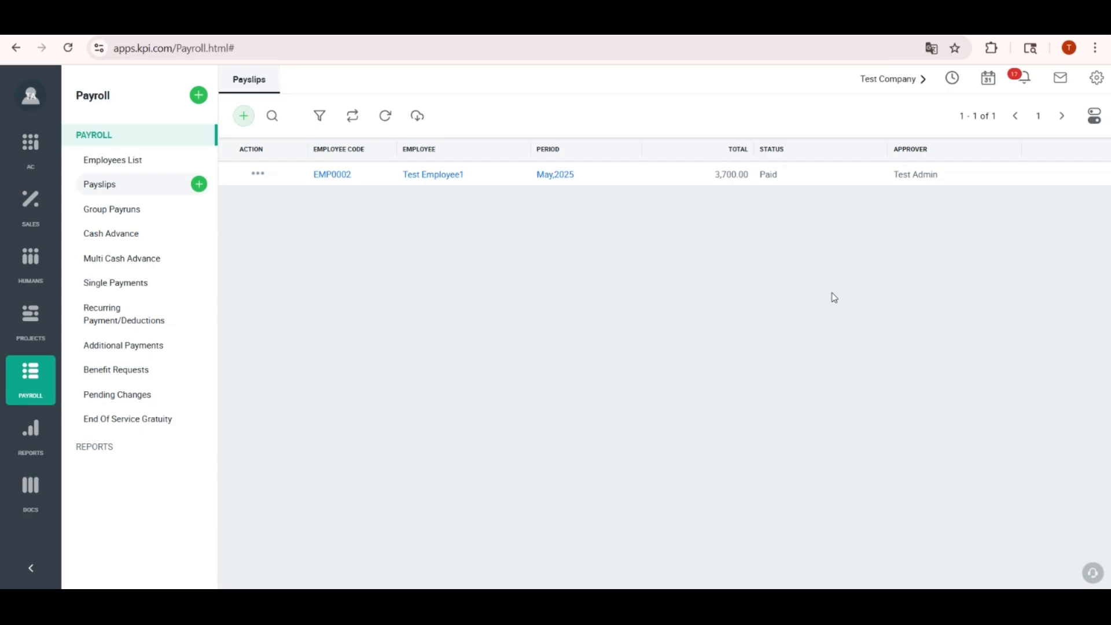
Step: In the payroll group settings, create Group 1 with Test Employee1 and Test Admin assigned, and save it
click(1097, 78)
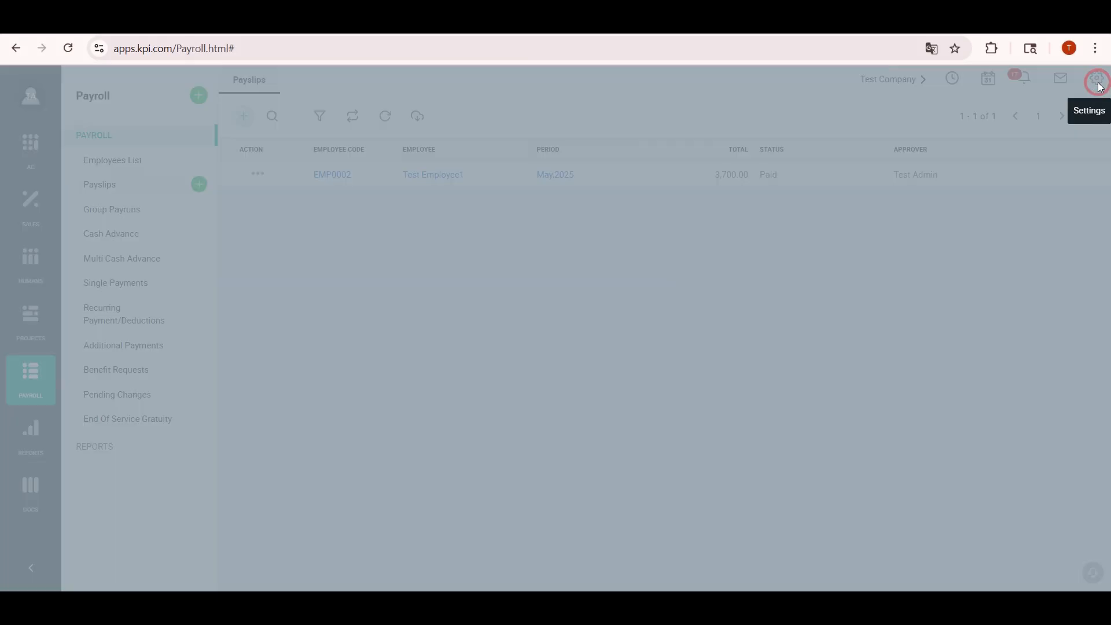
click(990, 318)
click(979, 371)
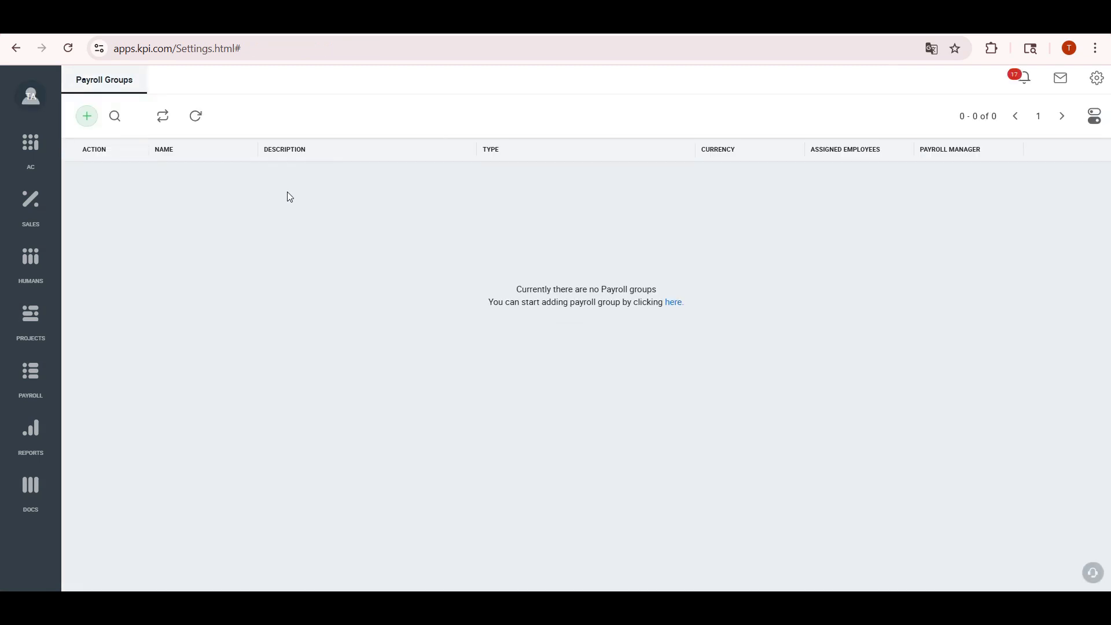
click(87, 115)
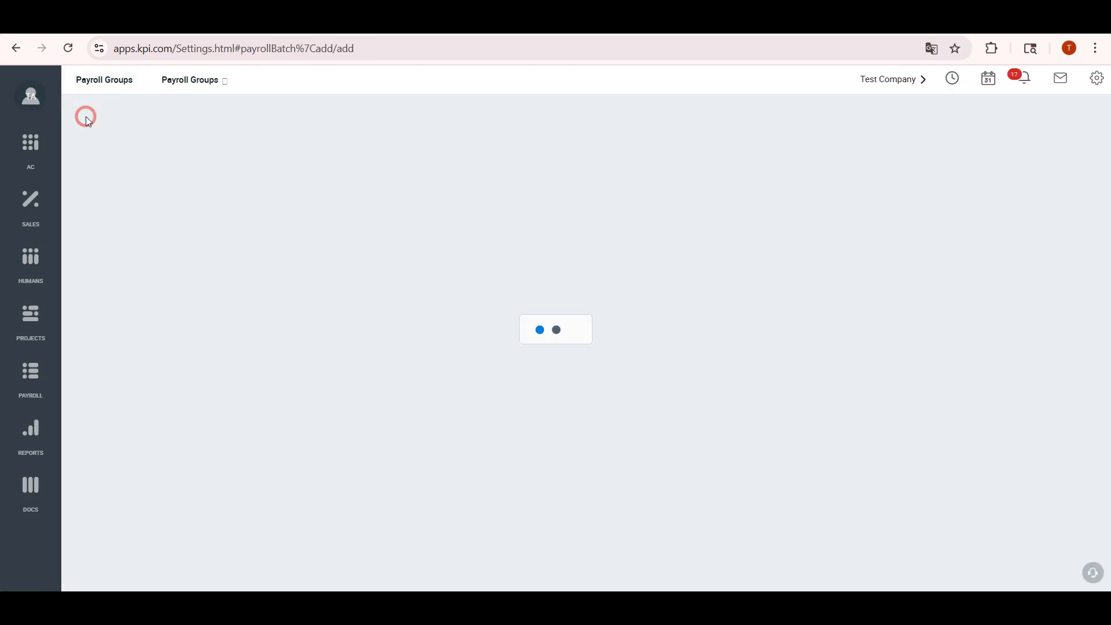
click(147, 175)
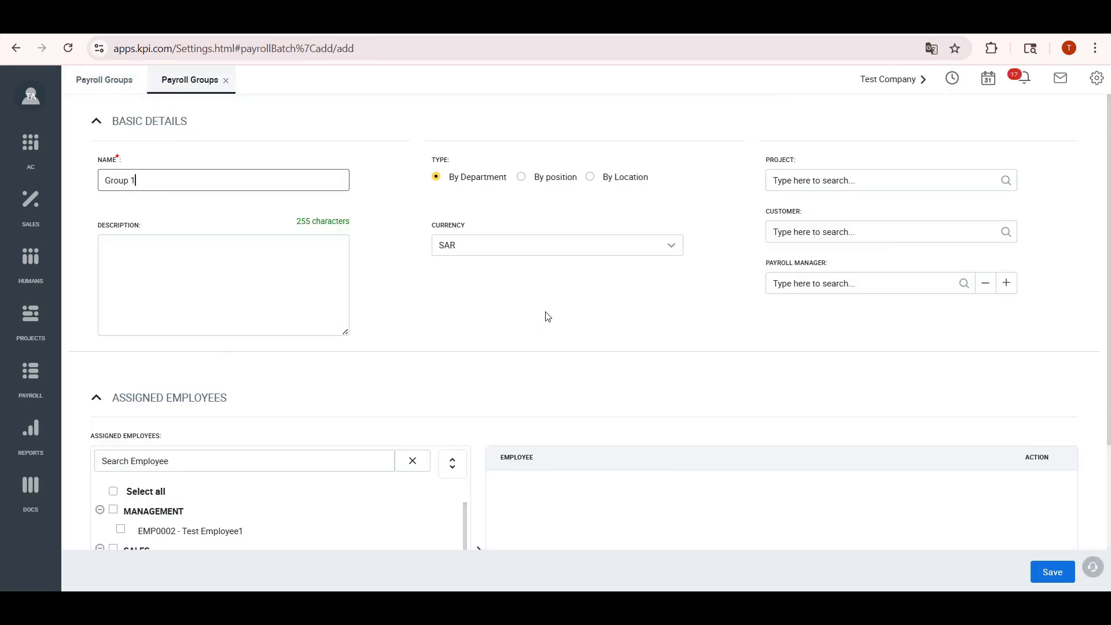
scroll(548, 317, down, 2)
click(121, 393)
click(121, 434)
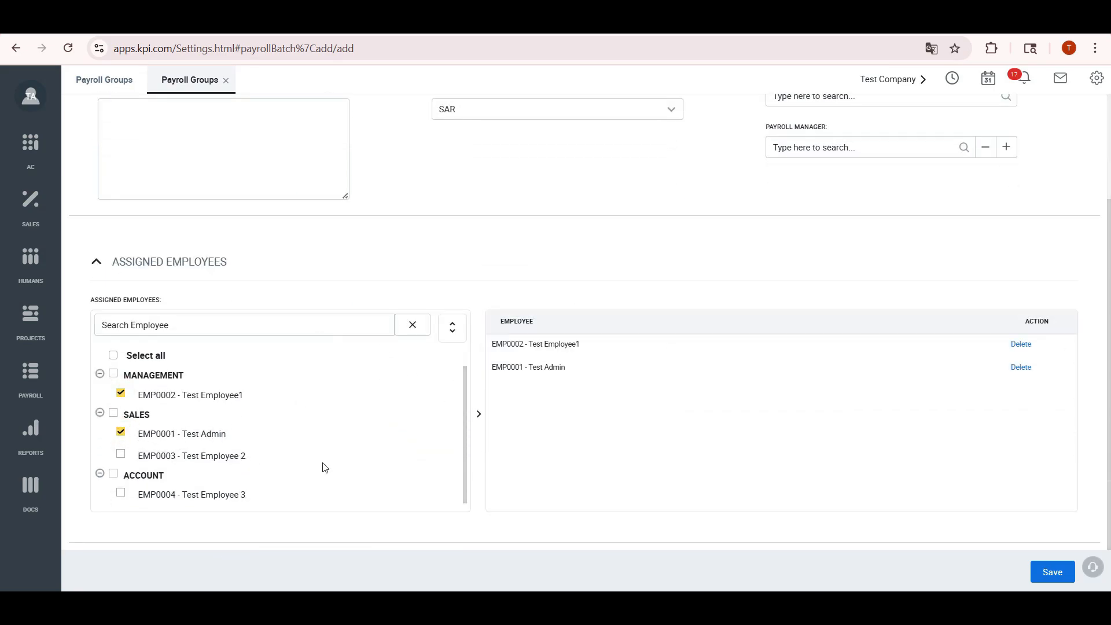
click(1052, 572)
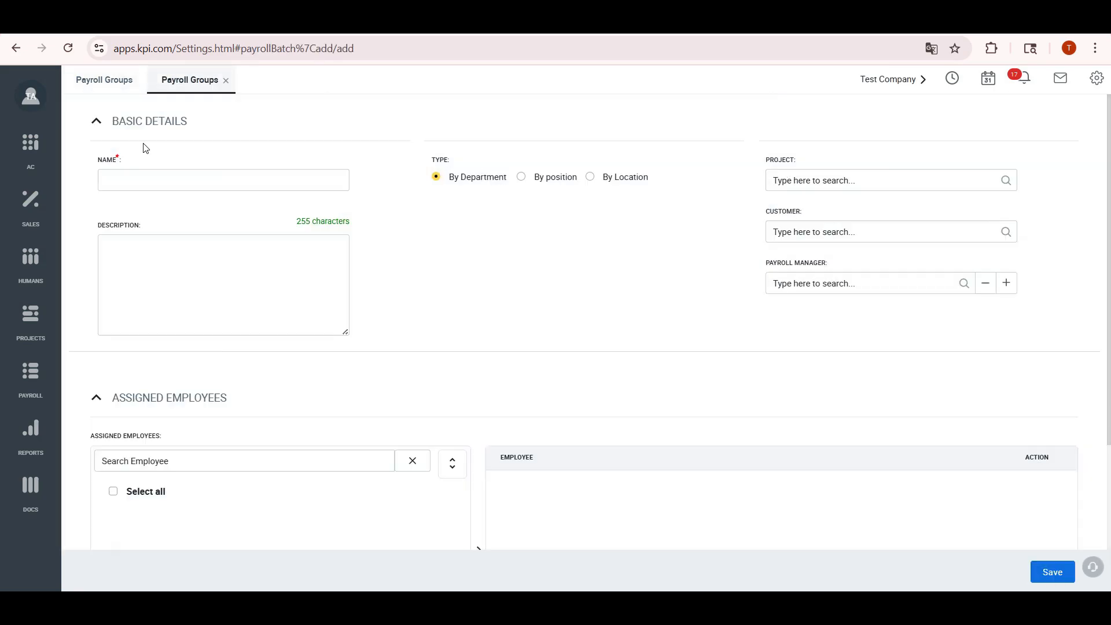
Step: Create a second payroll group named Group 2 with Test Employee 2 and Test Employee 3 assigned, and save it
click(165, 176)
text(Group 2)
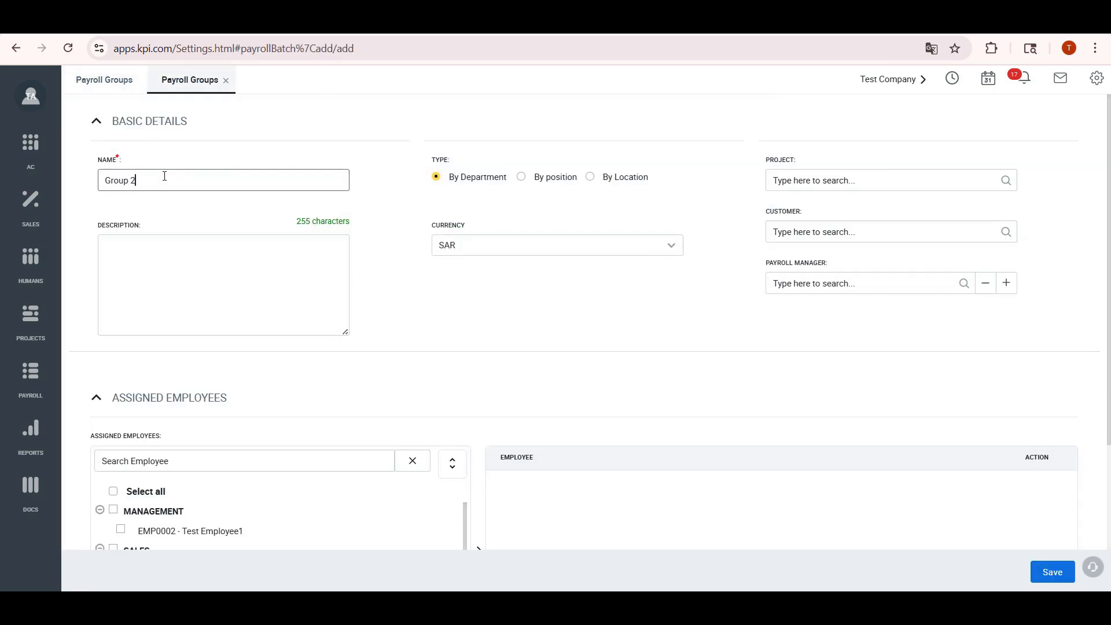
scroll(310, 359, down, 2)
click(121, 454)
click(120, 492)
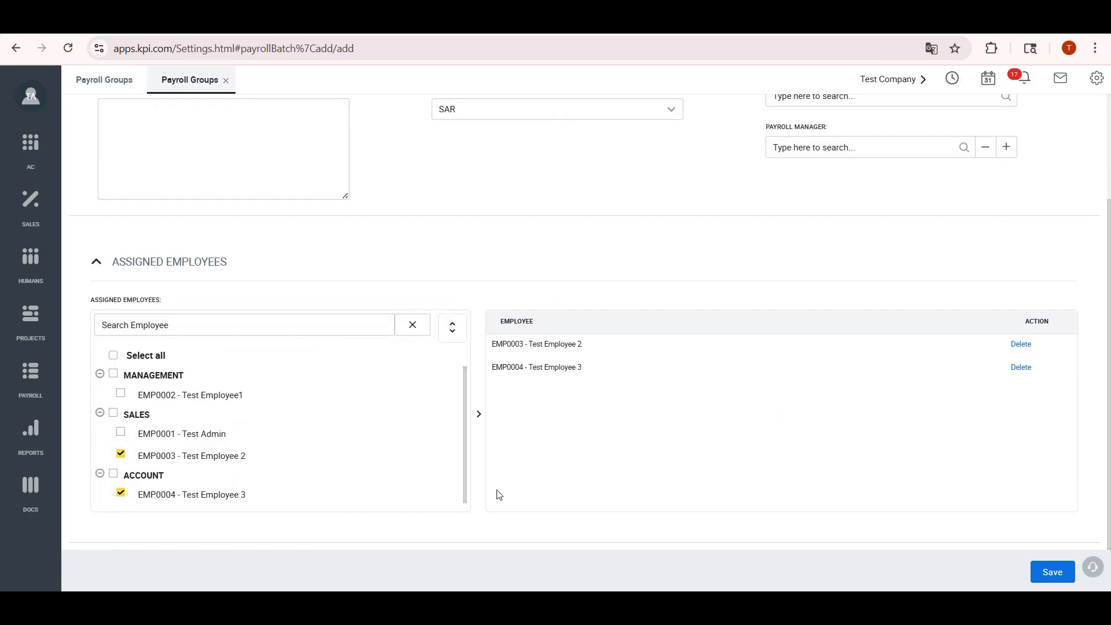
click(1052, 572)
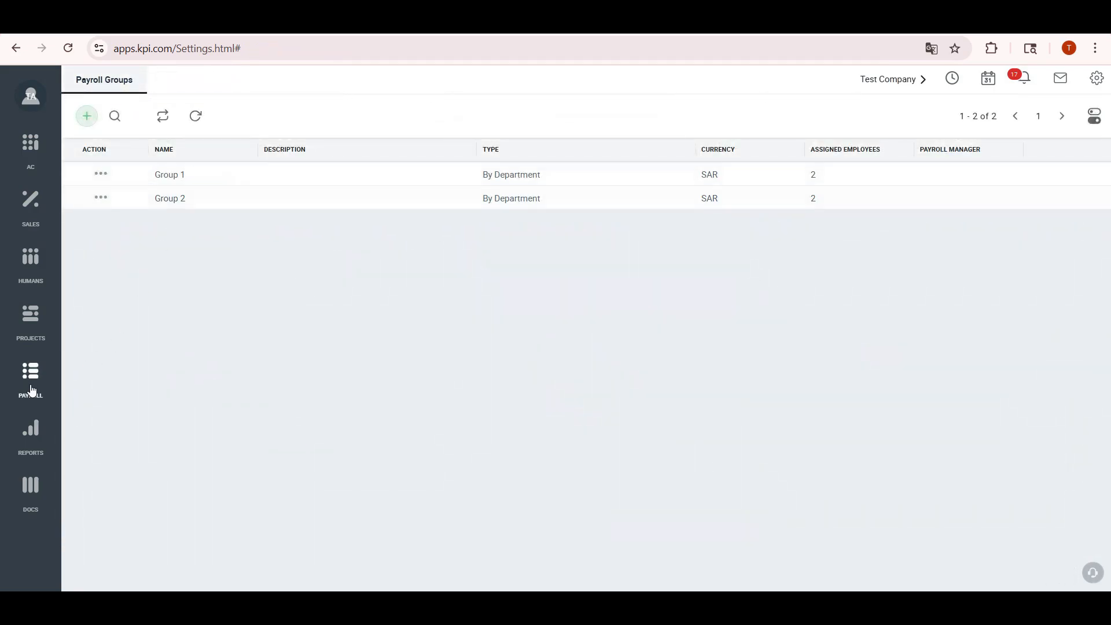
Step: Start a new group payrun in the payroll module with Group 1 as the payroll group
click(32, 385)
click(111, 209)
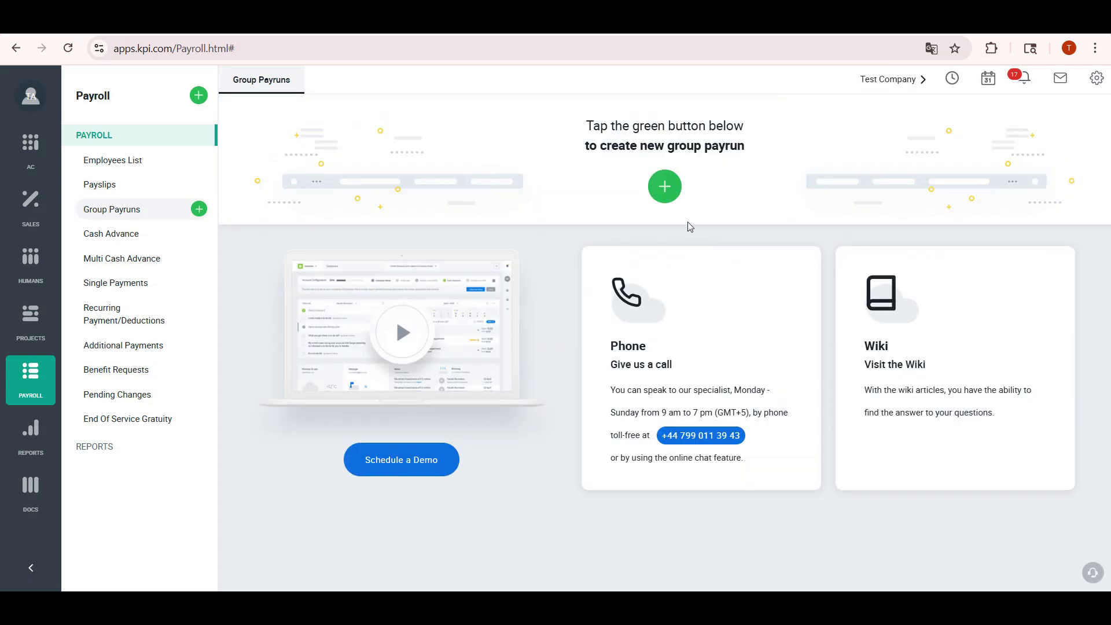
click(667, 196)
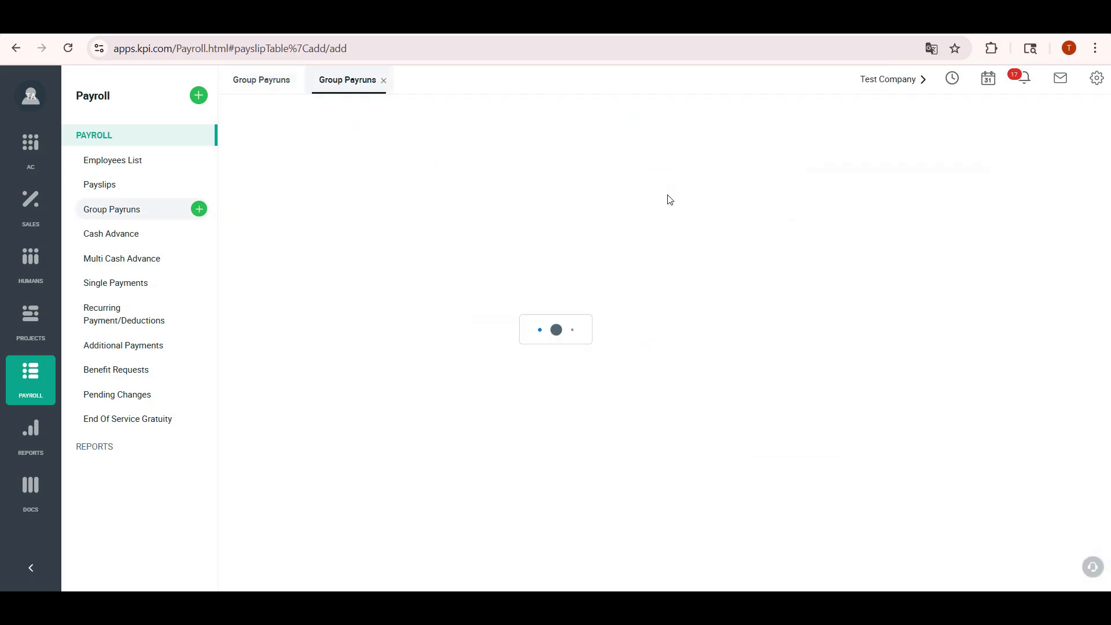
click(437, 183)
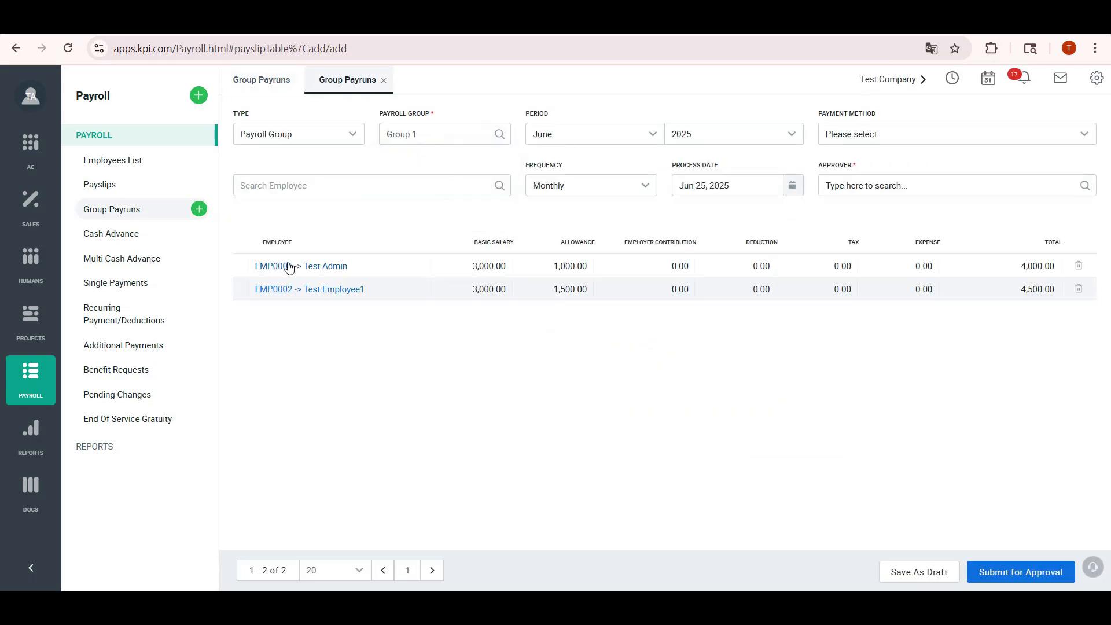
Step: Compare the Group 2 and All Employees payroll groups, and leave the payrun set to Group 2
click(491, 138)
click(411, 217)
click(490, 141)
click(428, 161)
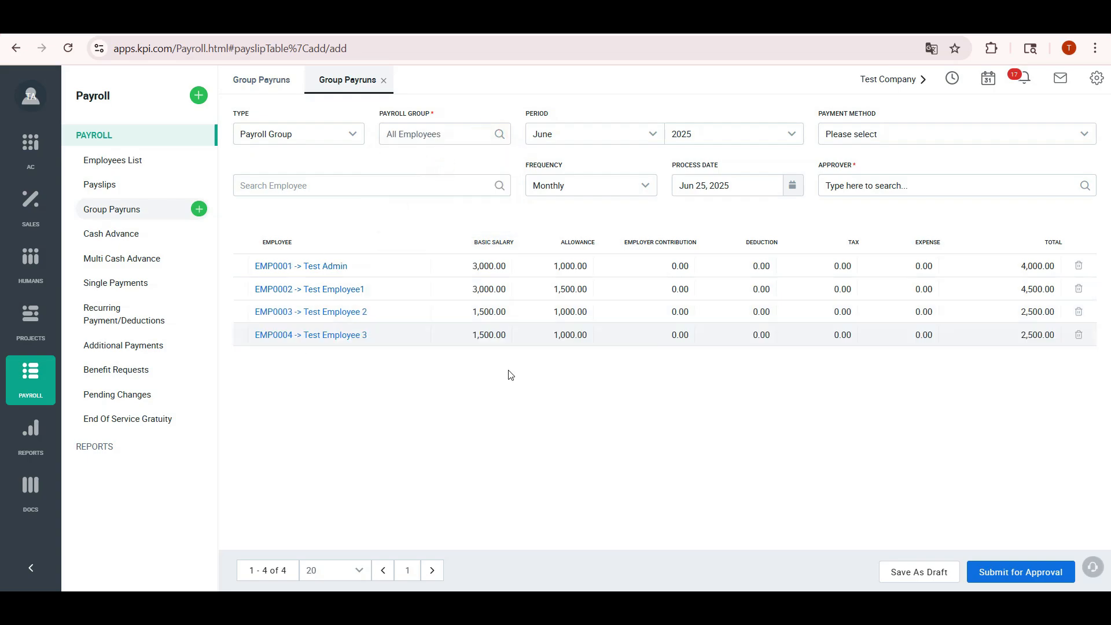
click(498, 136)
click(422, 217)
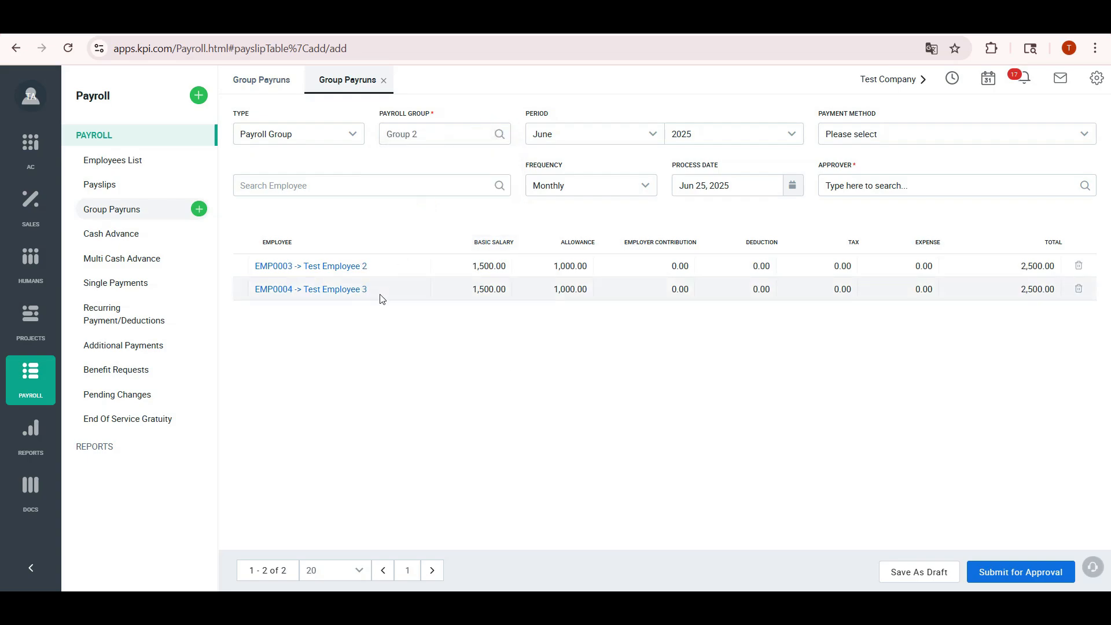
Step: Open Test Employee 2's pay details in the payrun and add a Penalty for being late deduction of 400
click(313, 270)
text(pen)
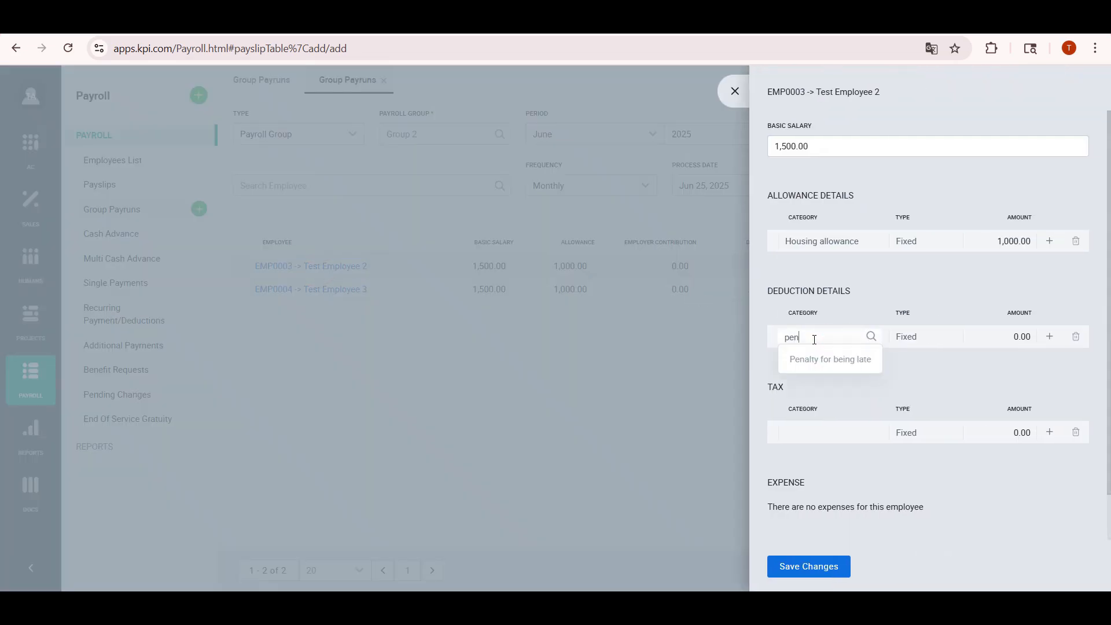
click(818, 358)
click(1020, 341)
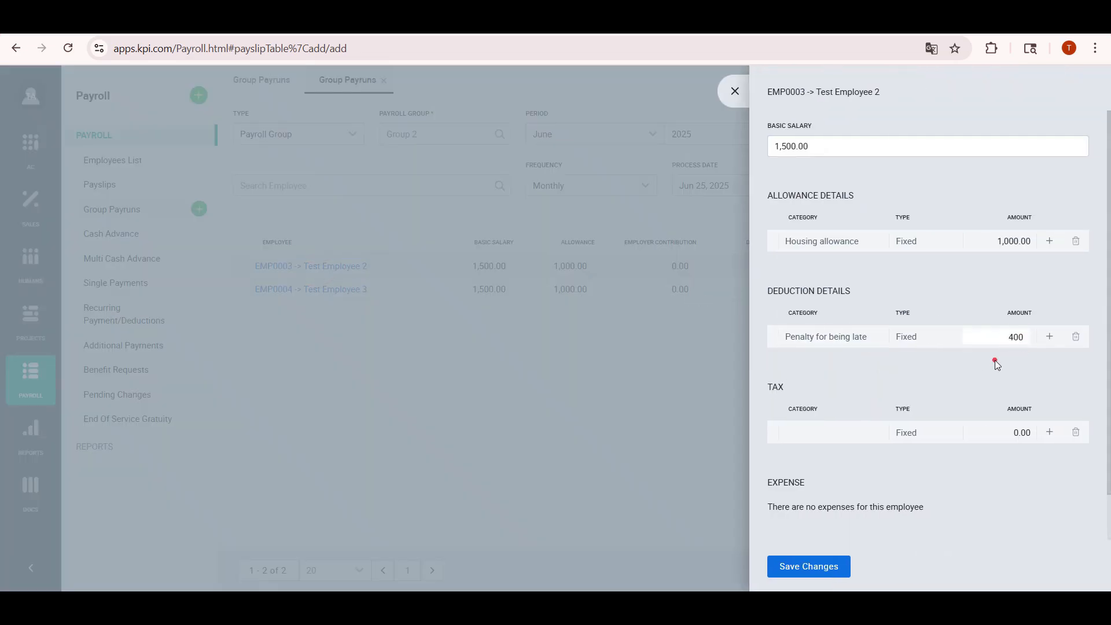
Step: Add another allowance row for Test Employee 2, check its category choices, and save the pay detail changes
click(1049, 243)
click(866, 263)
scroll(824, 322, down, 3)
click(953, 329)
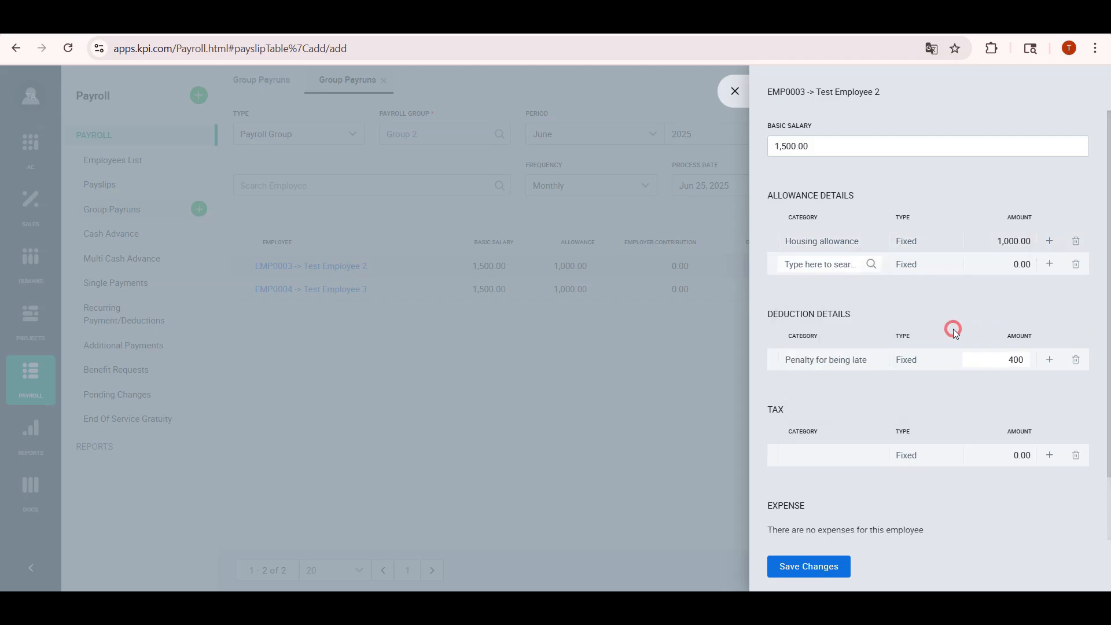
click(802, 567)
Step: Set the group payrun's process date to June 30, 2025 and its approver to Test Employee1, trying Test Admin first
click(767, 194)
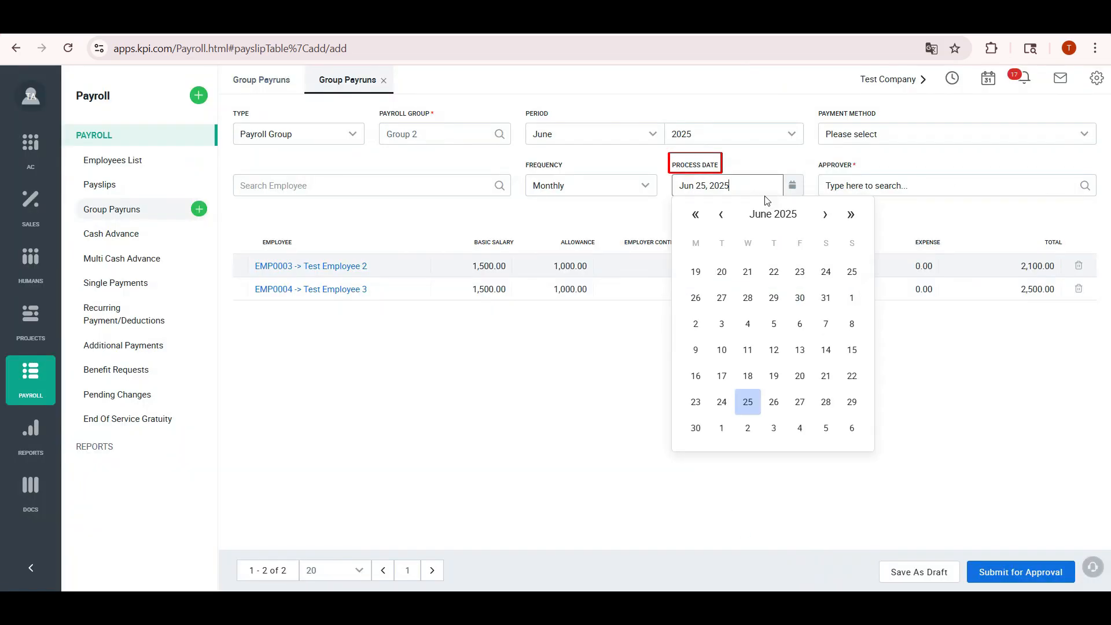
click(697, 427)
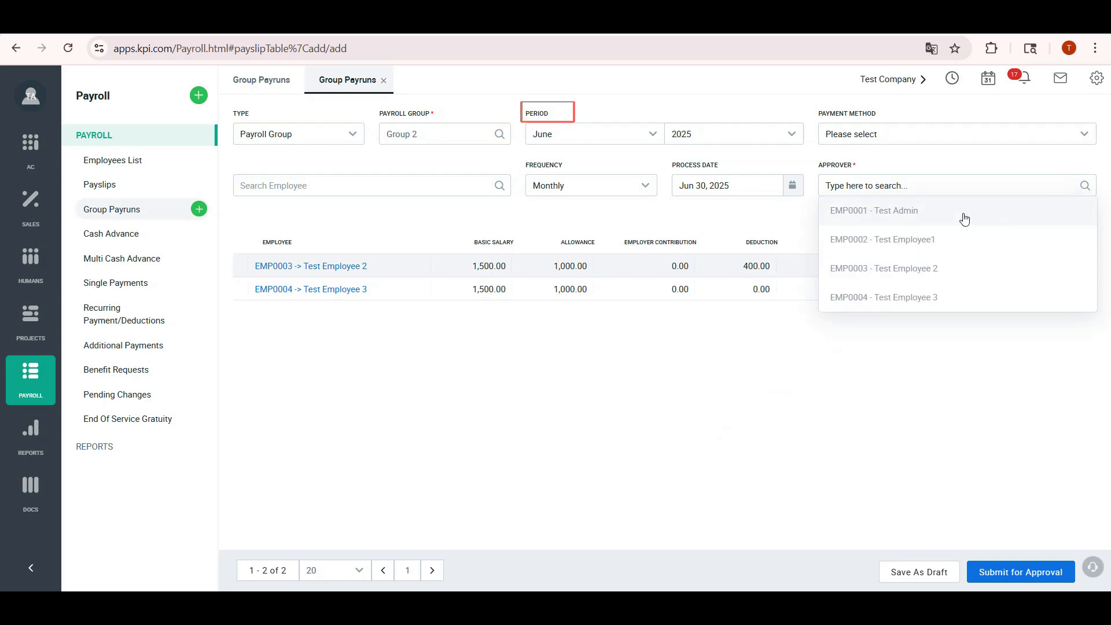
click(965, 215)
click(1077, 184)
click(1007, 238)
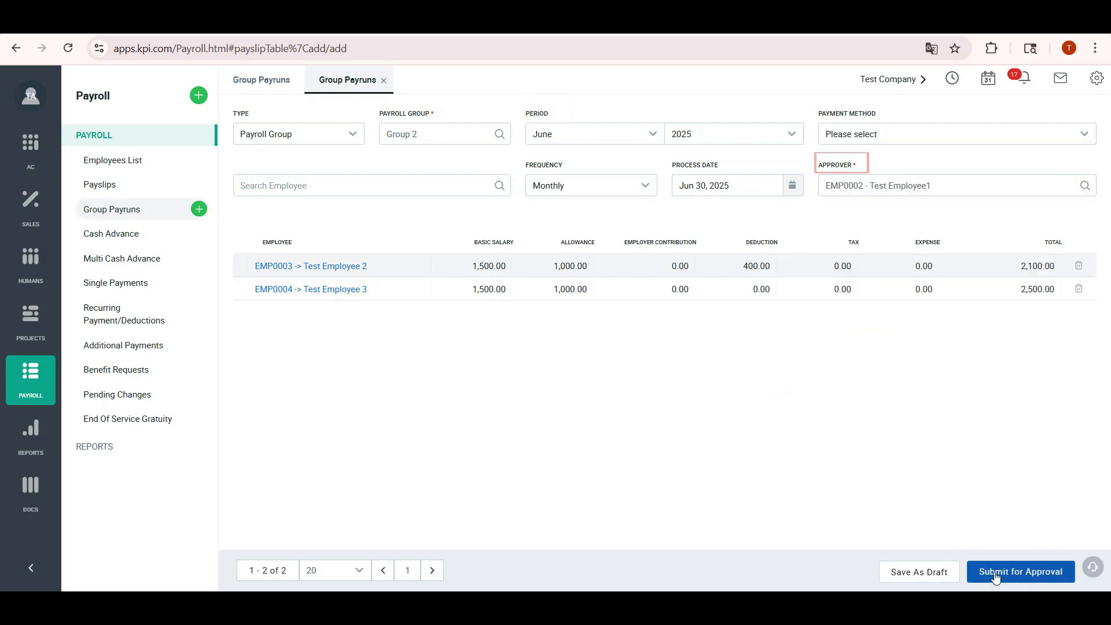
Step: Set the group payrun's approver to Test Admin, approve the payrun and refresh the group payruns list
click(1084, 186)
click(965, 209)
click(1067, 578)
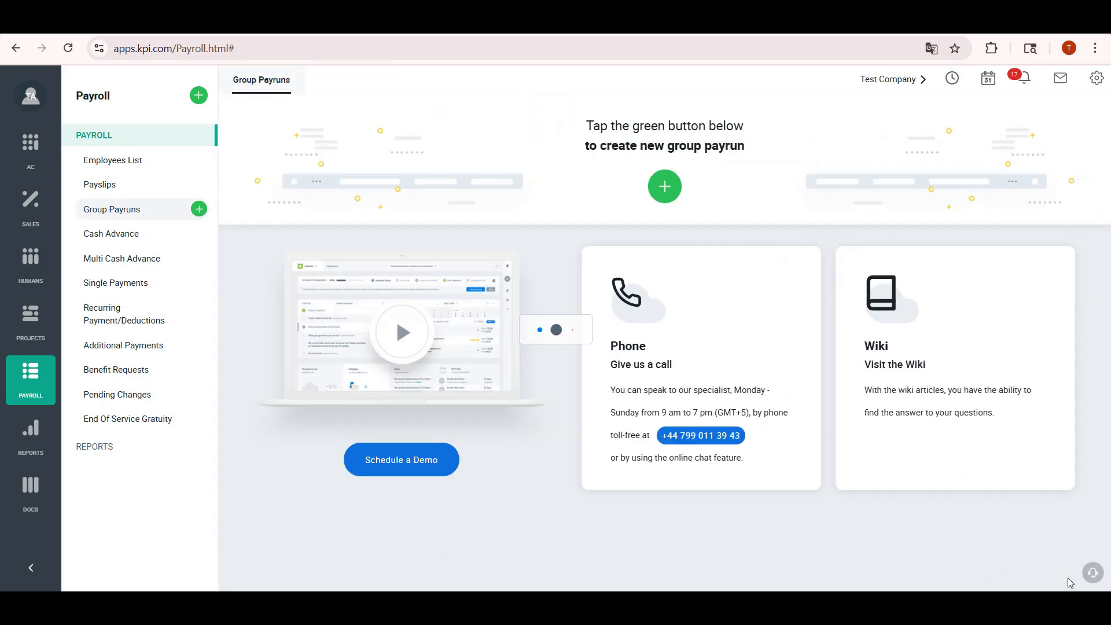
click(385, 115)
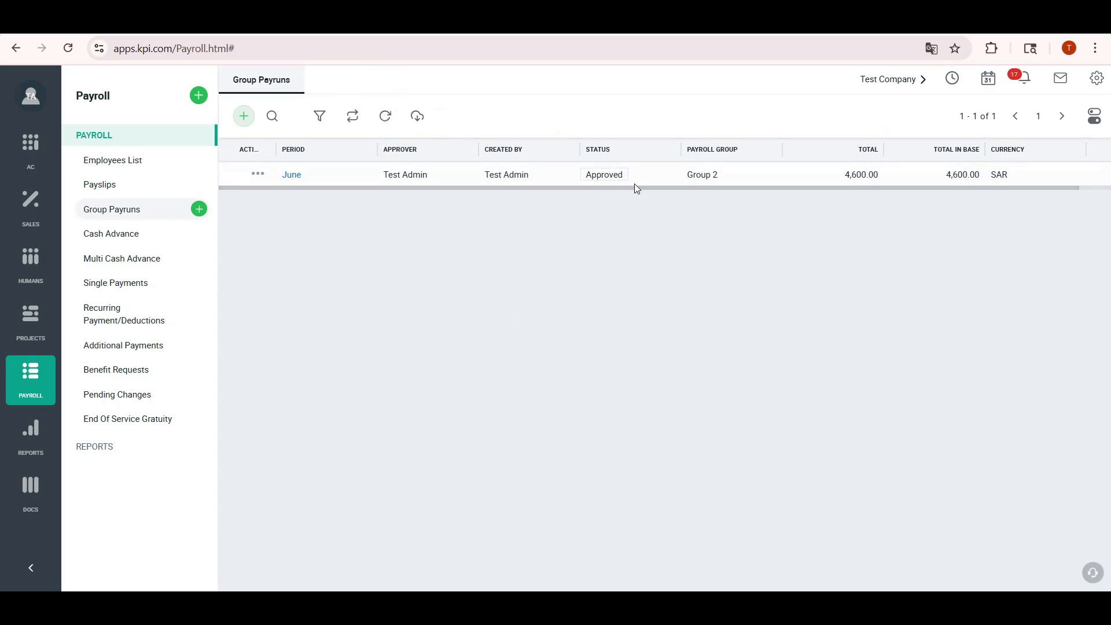
Step: Compare the Group 1 employees offered in a new group payrun for June and May 2025, and check the periods in the payslips list
click(243, 118)
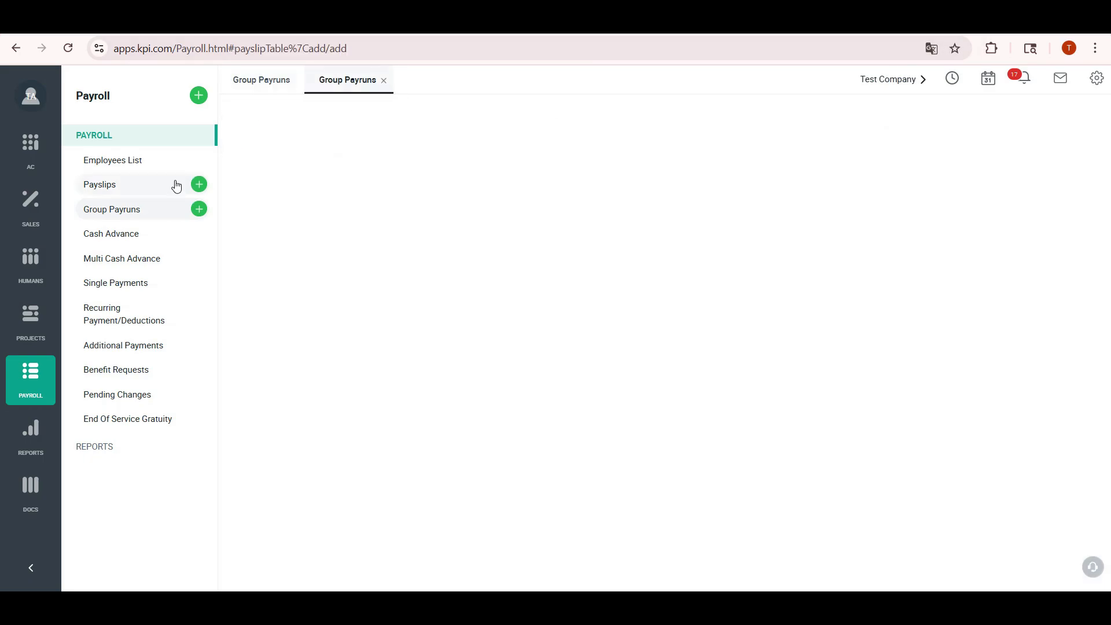
click(499, 133)
click(414, 187)
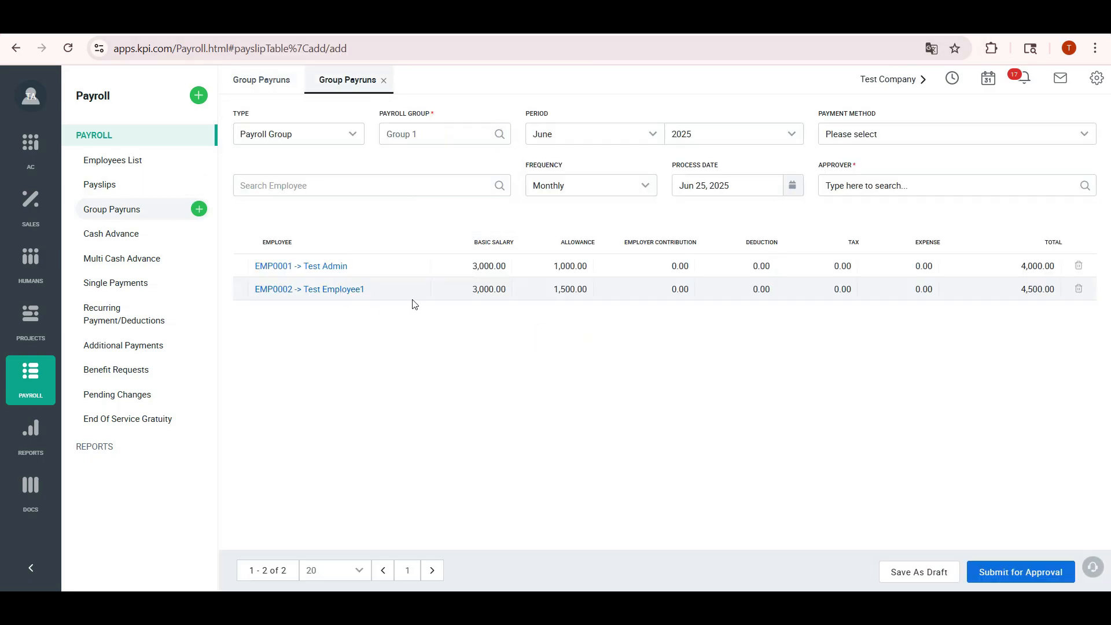
click(646, 140)
click(576, 231)
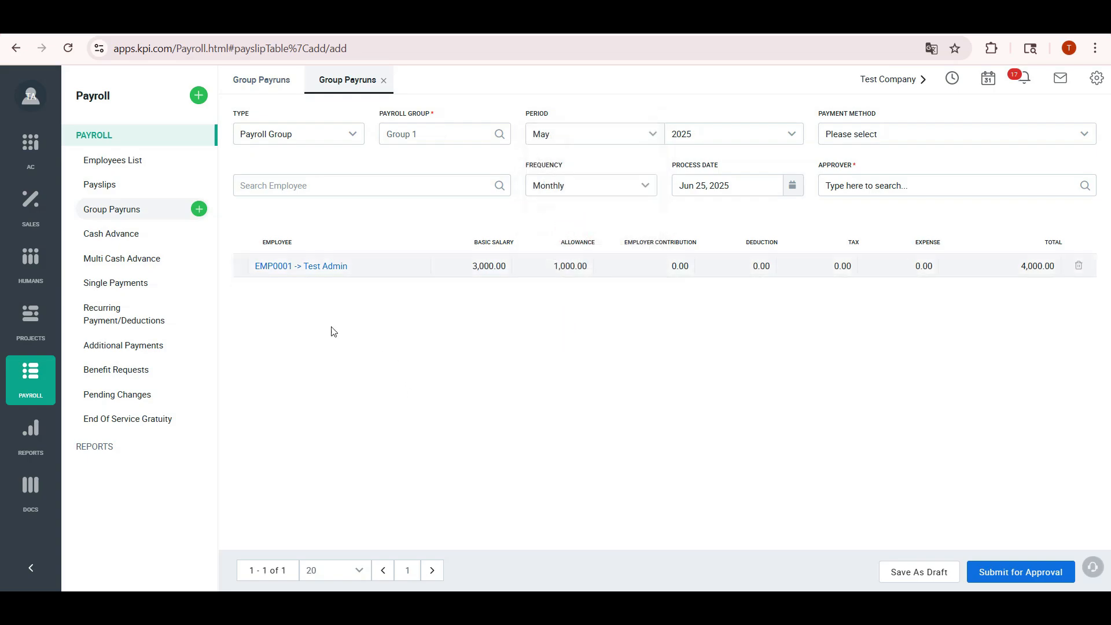
click(164, 190)
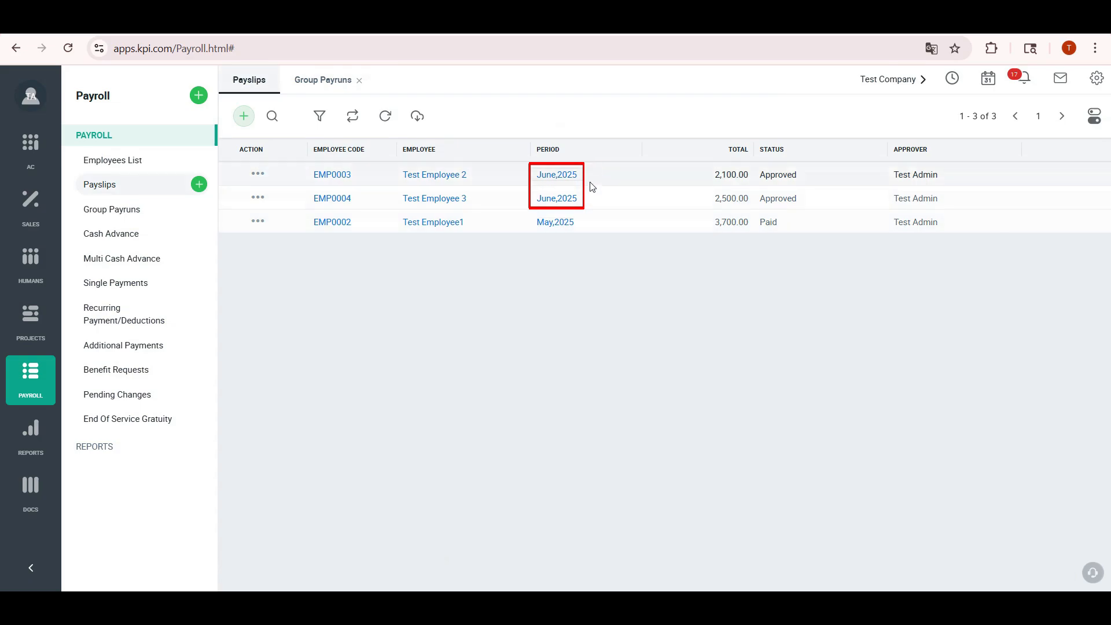
Step: Pay the employees in the approved June payrun from 1751 Bank 2 SAR to 2006 Salaries Payable, and check the payslips list
click(155, 210)
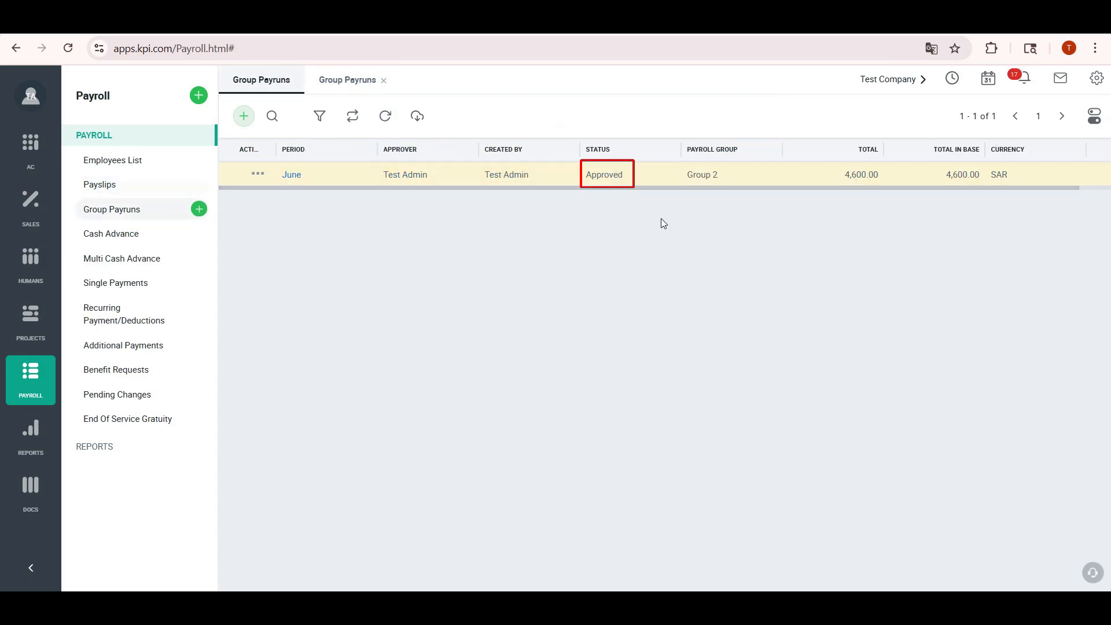
click(293, 175)
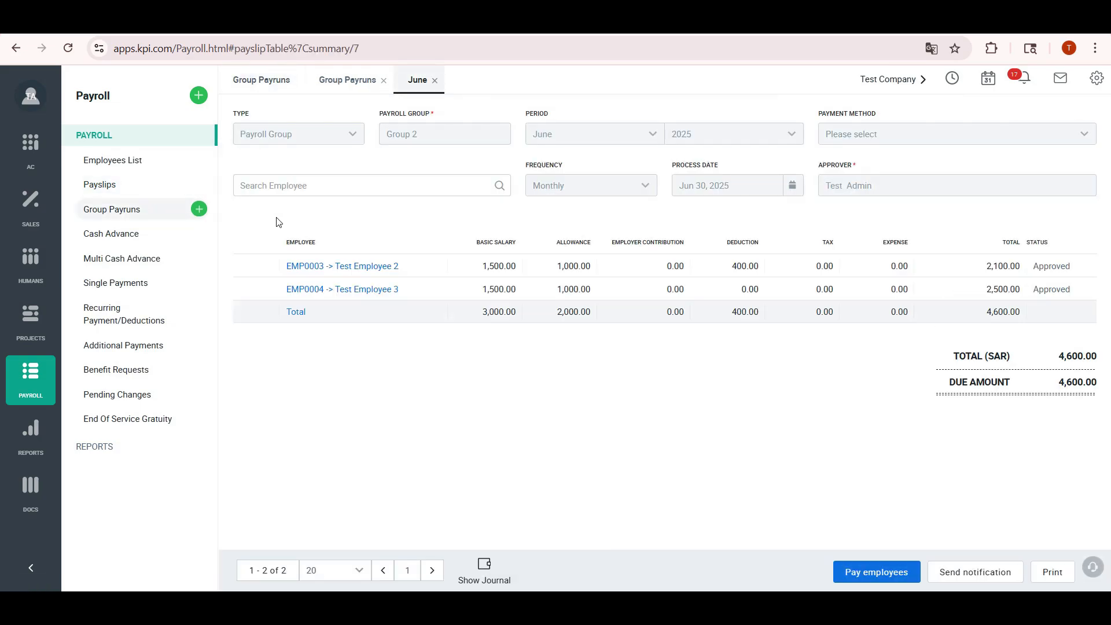
click(875, 573)
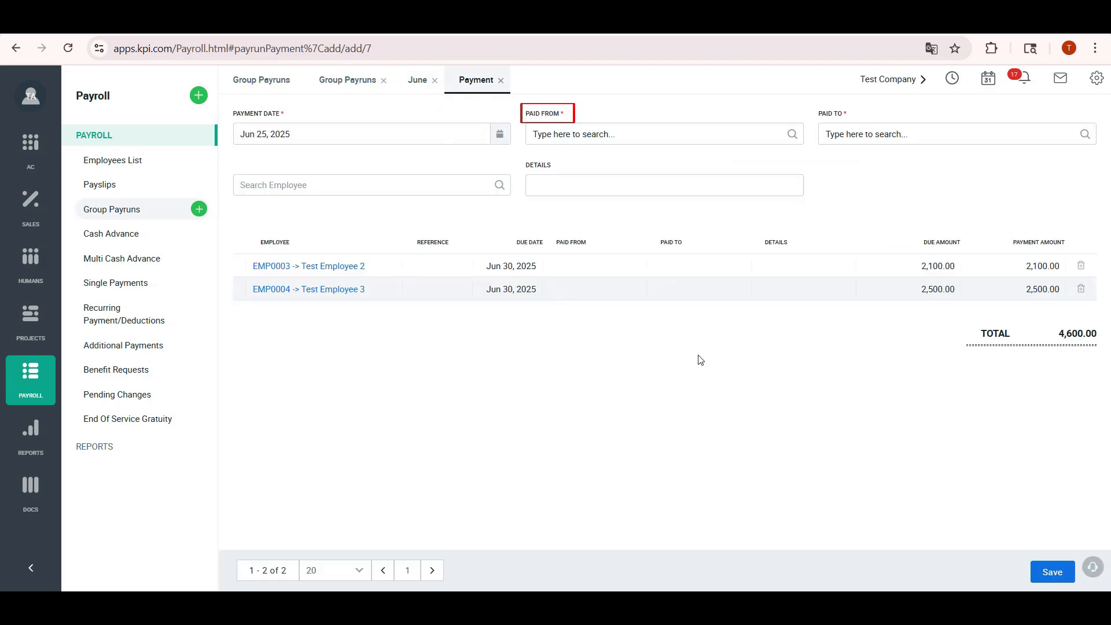
click(772, 136)
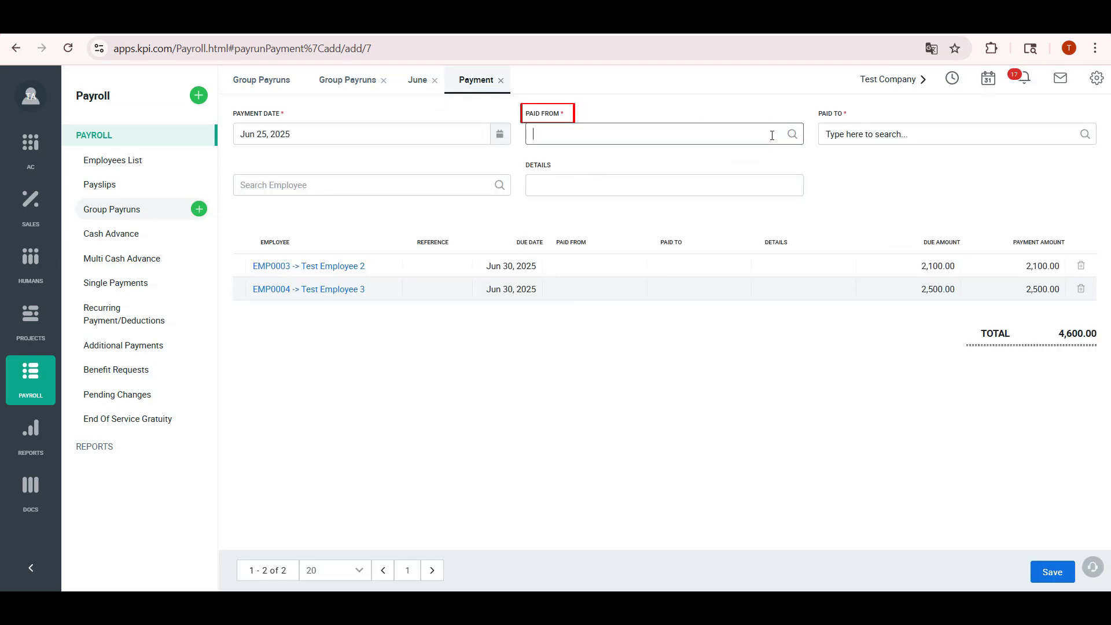
text(ba)
click(683, 186)
click(895, 136)
text(sa)
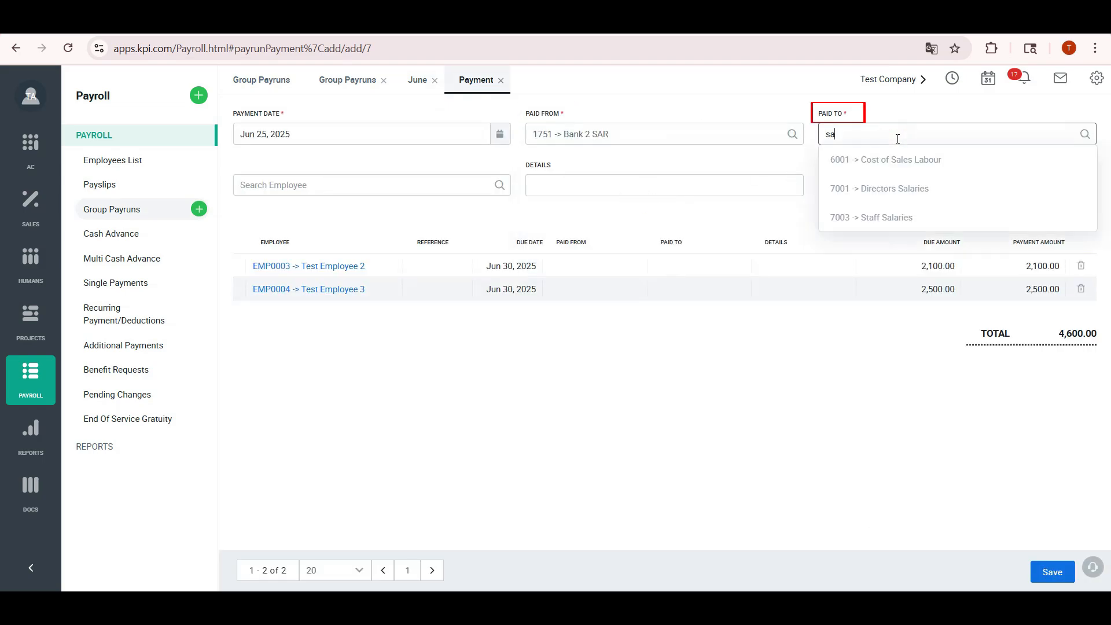
text(la)
click(893, 158)
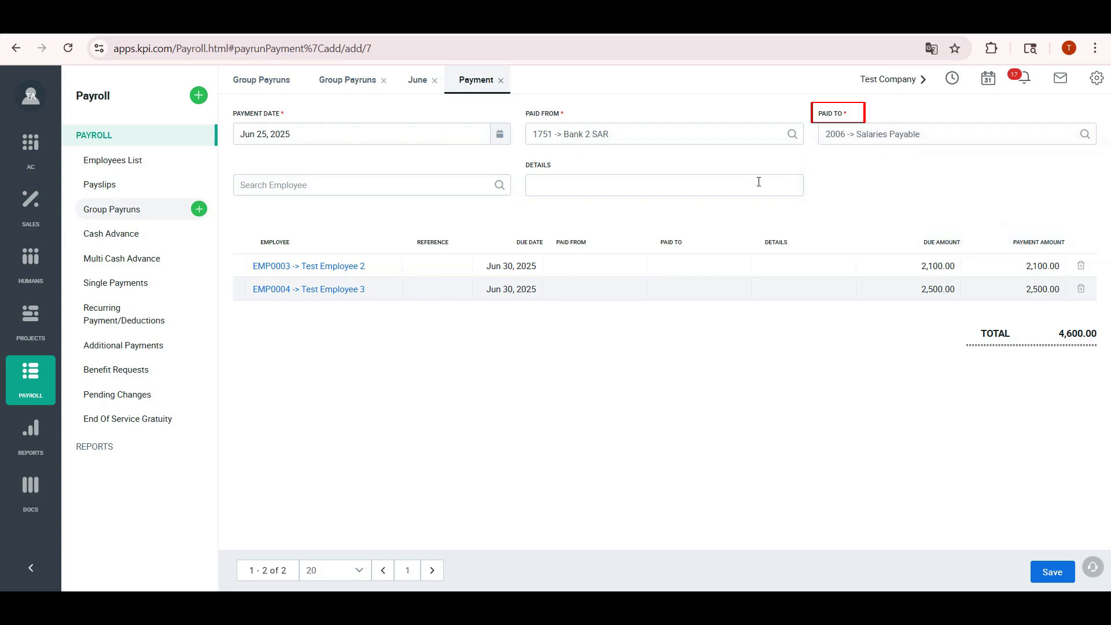
click(1050, 572)
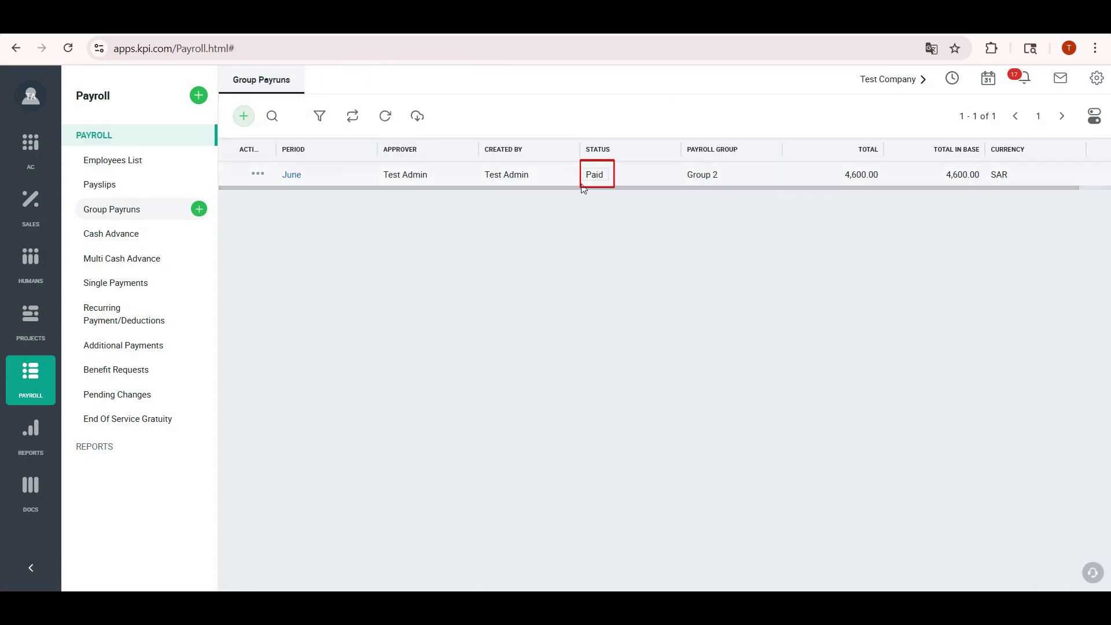
click(148, 184)
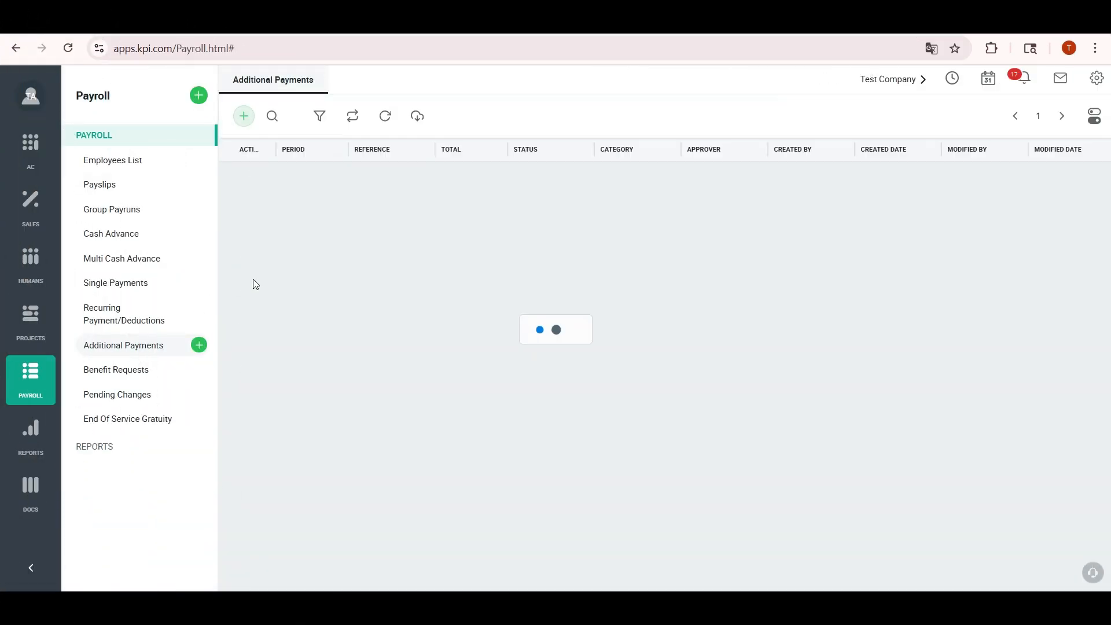
Step: Create a June 2025 additional payment for the Sales department with category Air ticket allowance and payment date Jun 12, 2025
click(627, 184)
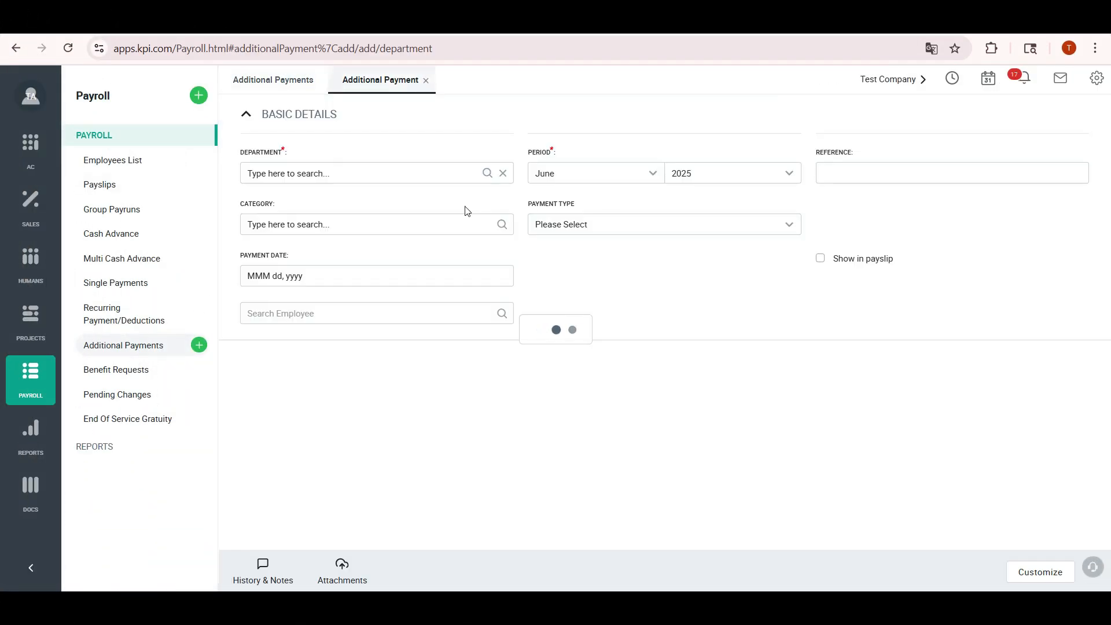
click(484, 173)
click(287, 287)
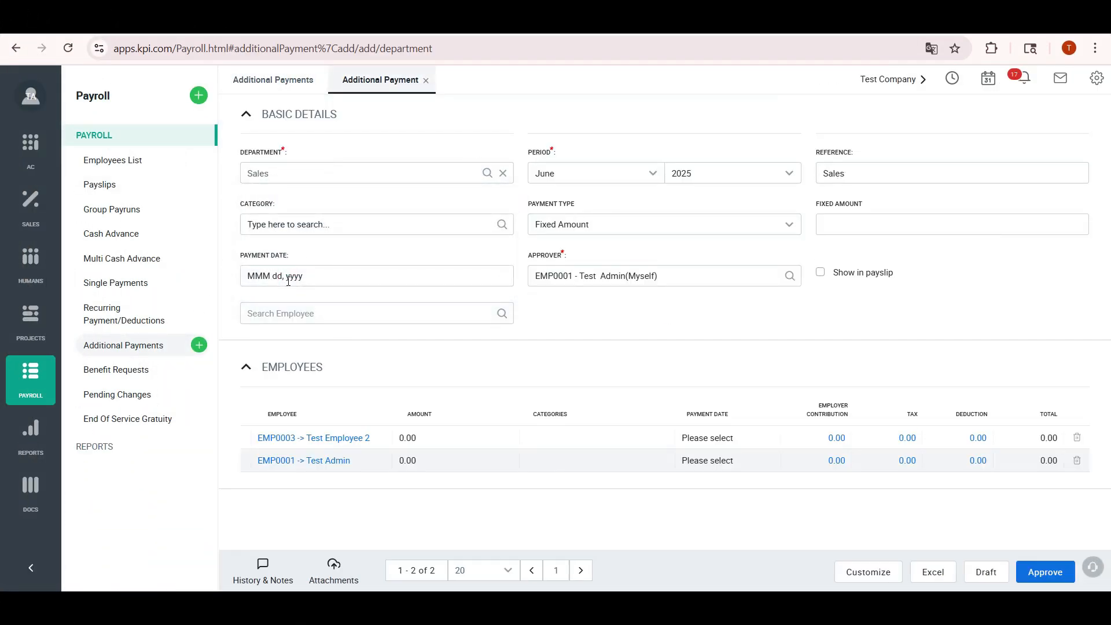
click(491, 229)
click(311, 250)
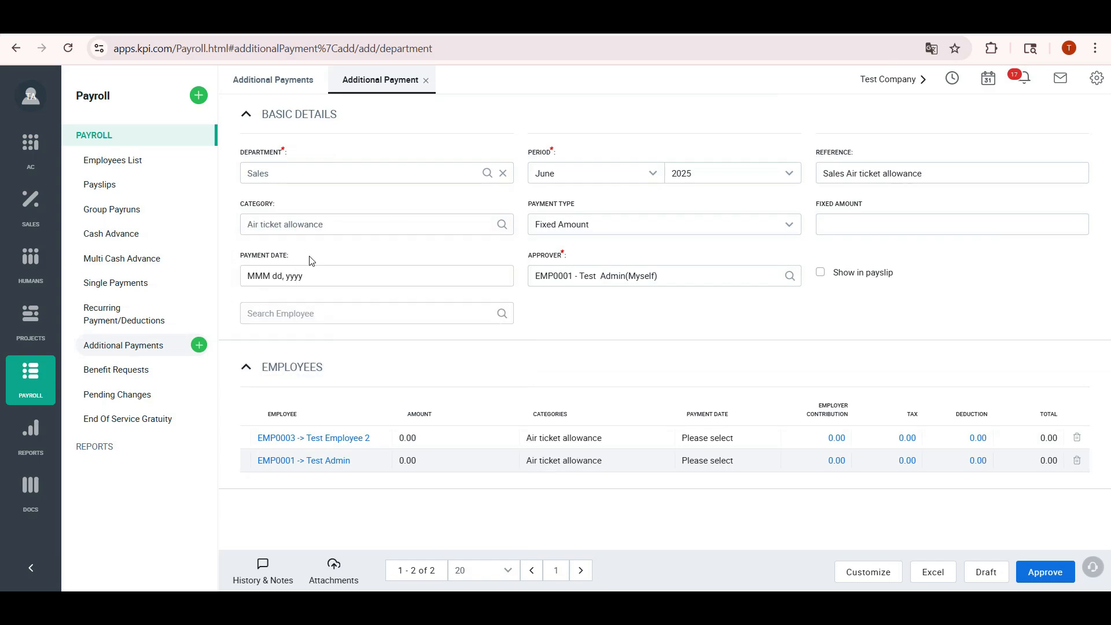
click(303, 277)
click(345, 443)
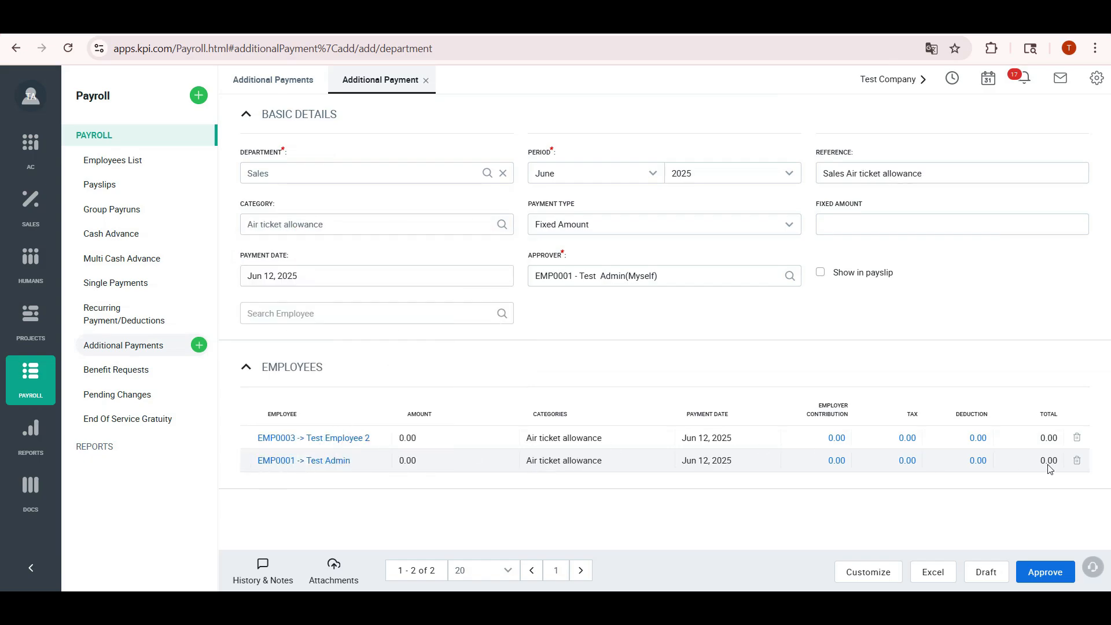
Step: Remove Test Admin from the additional payment, set Test Employee 2's amount to 1000 and approve the payment
click(1078, 461)
click(418, 436)
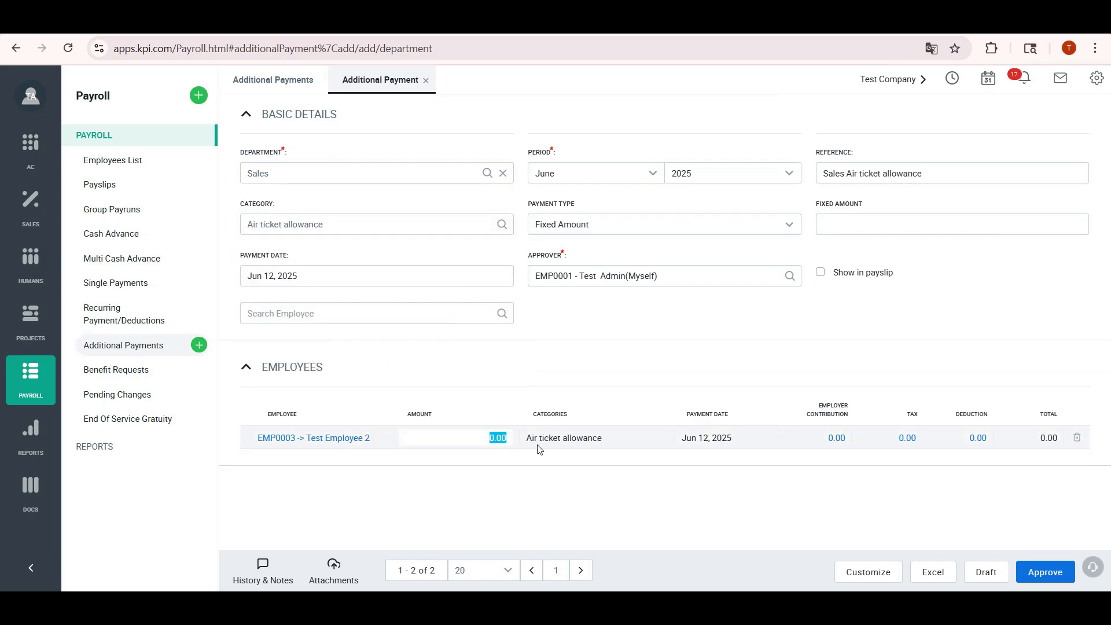
text(1000)
click(1045, 572)
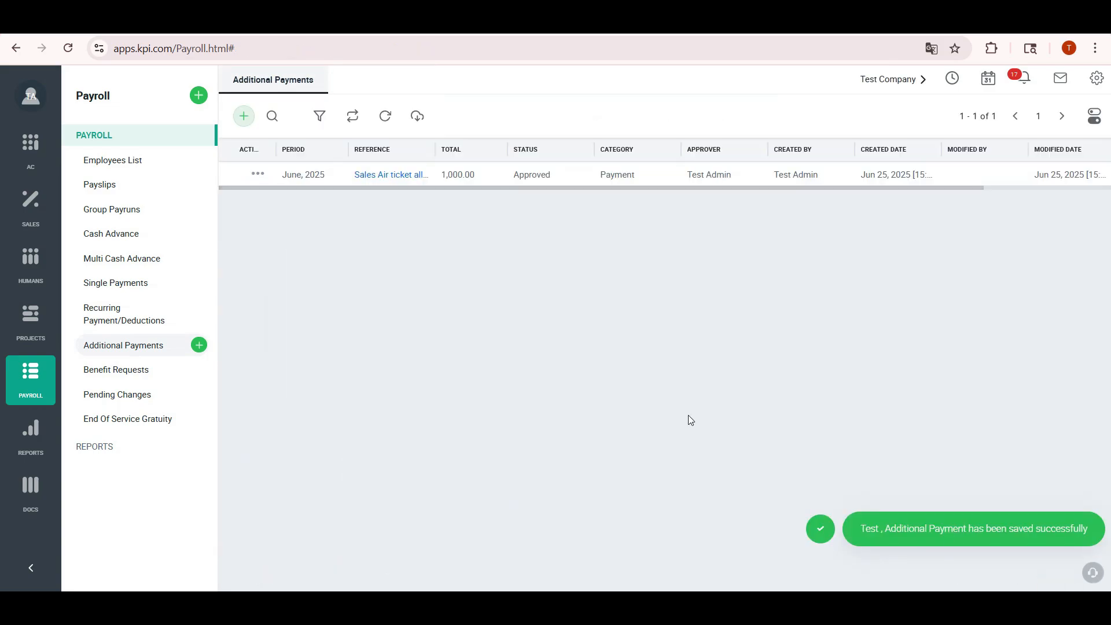
Step: Pay the approved Sales Air ticket allowance from 1751 Bank 2 SAR to 2006 Salaries Payable and save the payment
click(371, 174)
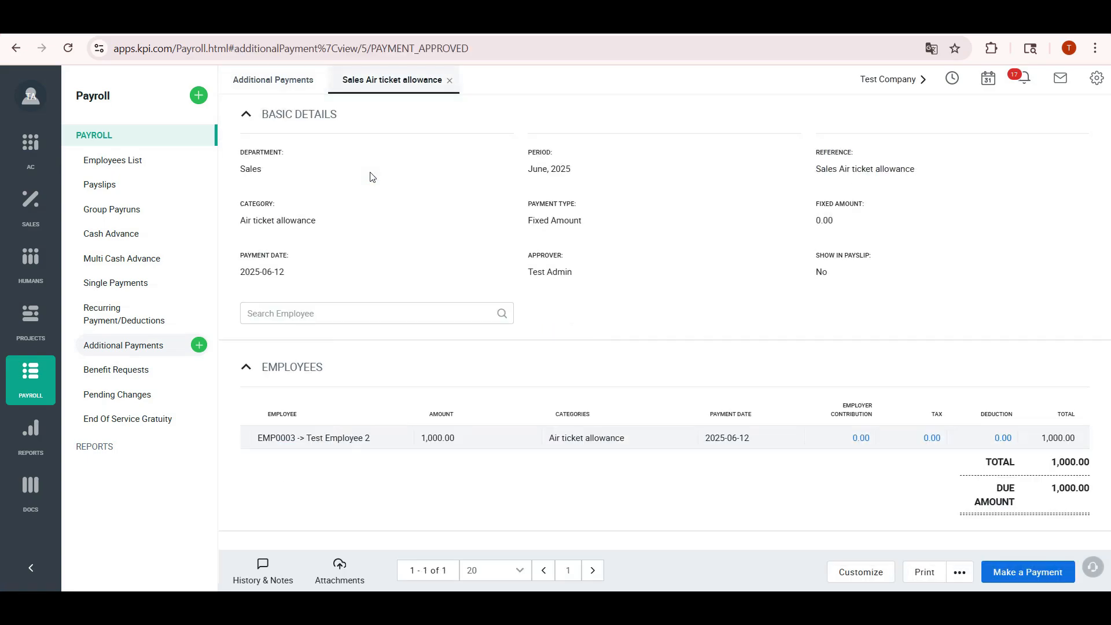
click(1020, 573)
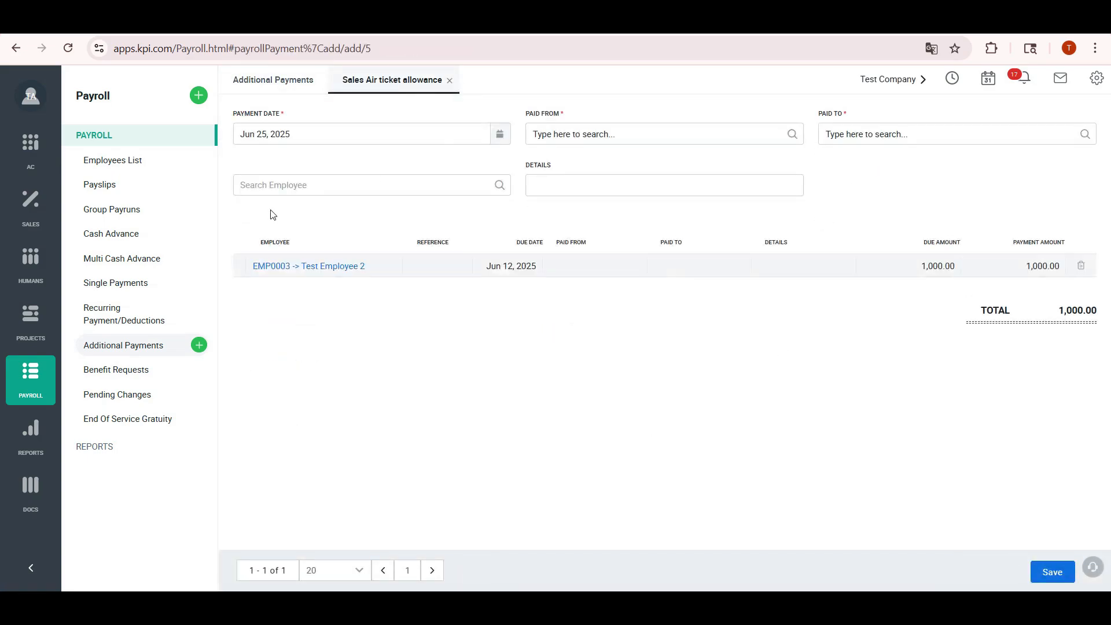
click(717, 134)
text(17)
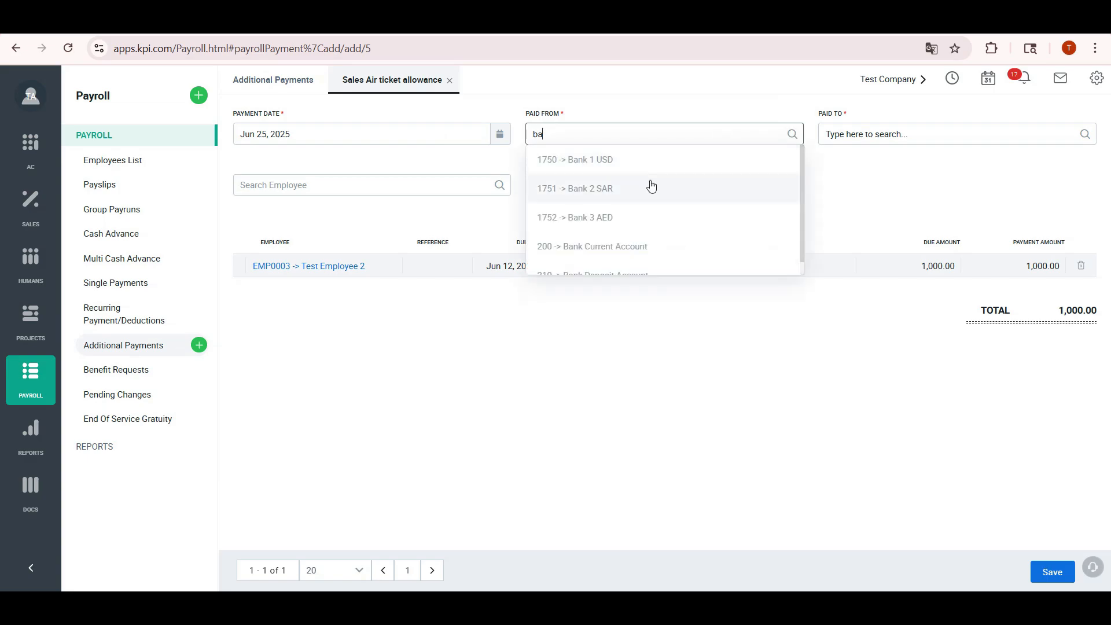
click(634, 194)
click(866, 141)
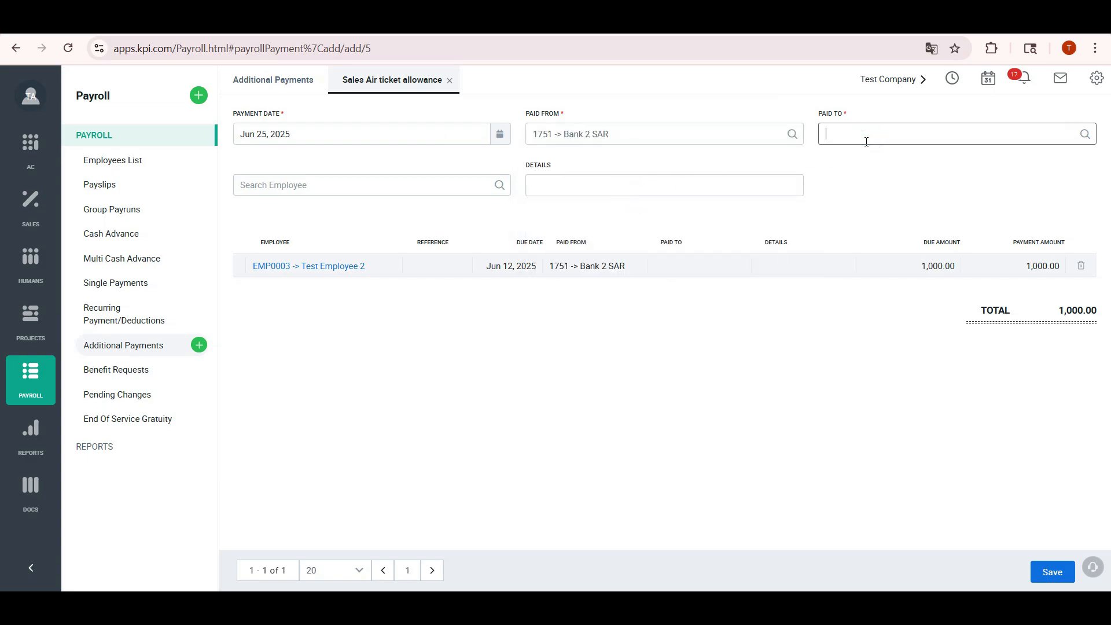
text(sala)
click(866, 162)
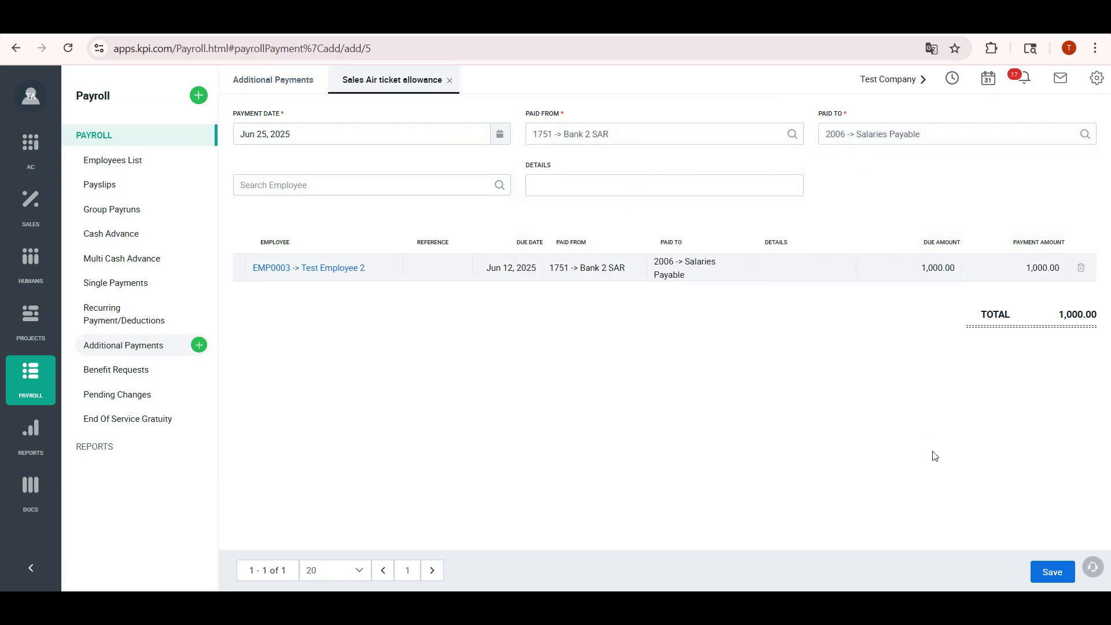
click(1051, 573)
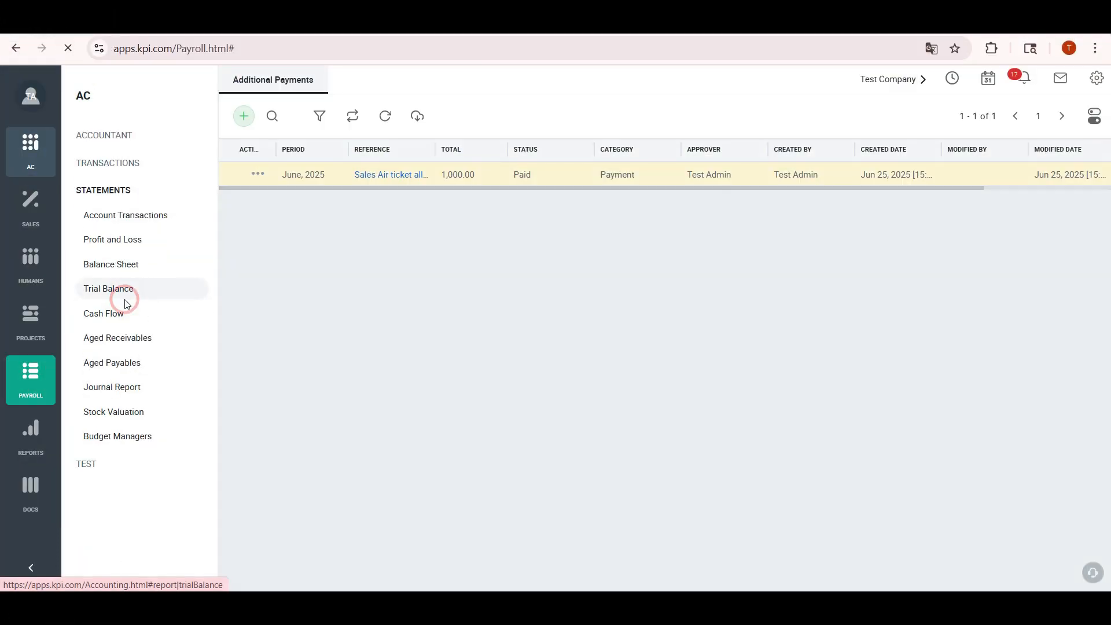
Step: Open the Salaries Payable transactions from the trial balance, extend the report to Jun 30, 2025 and review the payroll entries
click(119, 291)
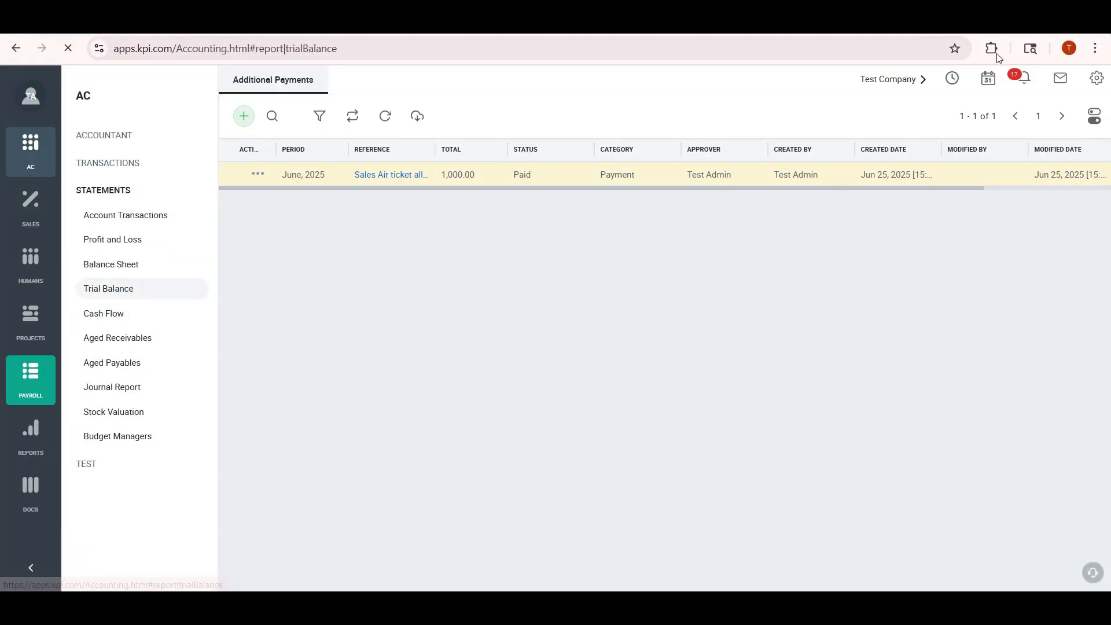
click(790, 424)
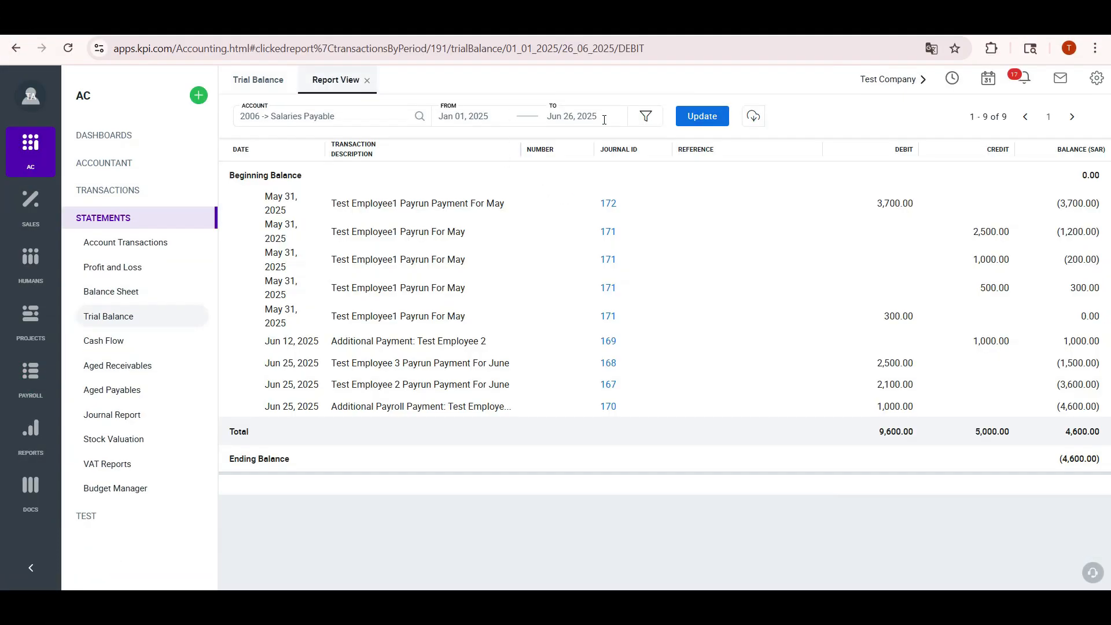
click(604, 119)
click(567, 356)
click(697, 122)
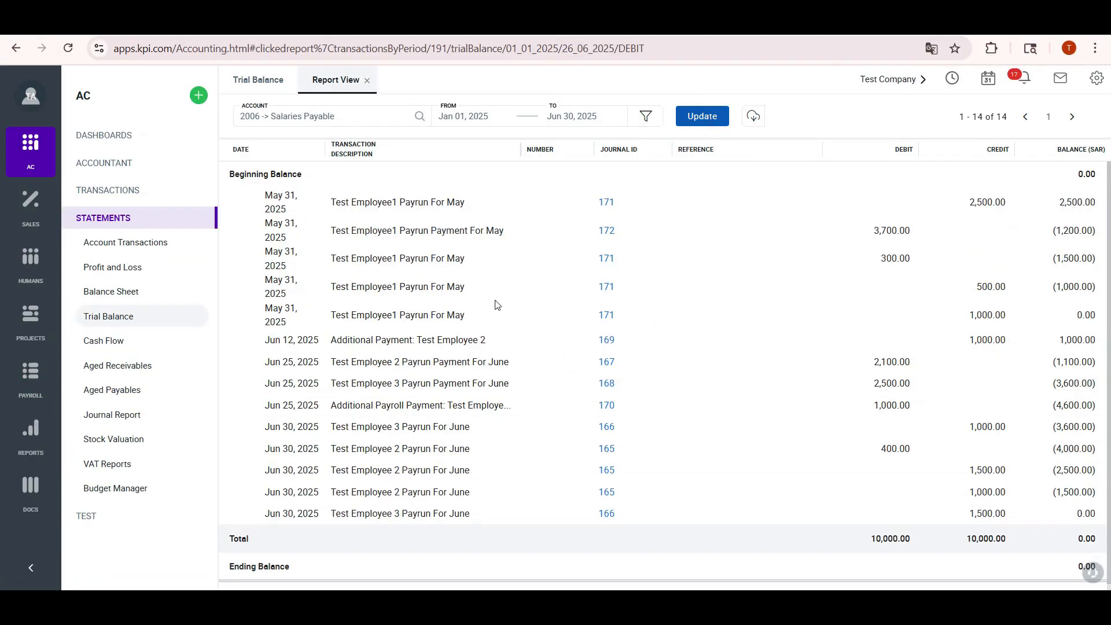
scroll(1039, 544, down, 1)
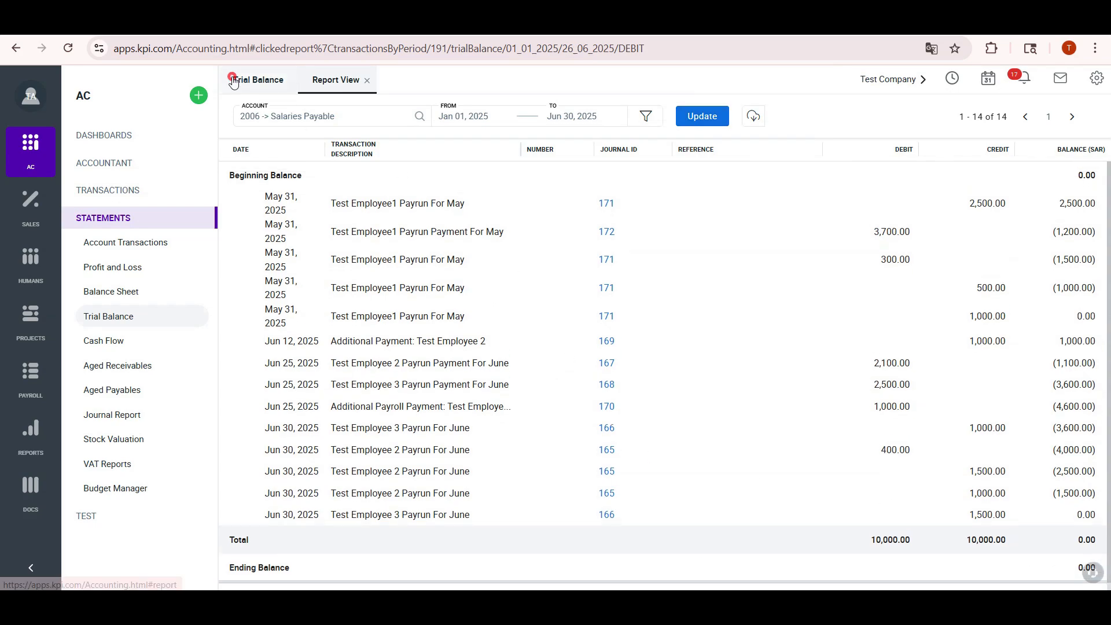
Step: Return to the trial balance and examine the Staff Salaries and Air tickets expense amounts
click(258, 79)
scroll(378, 504, down, 4)
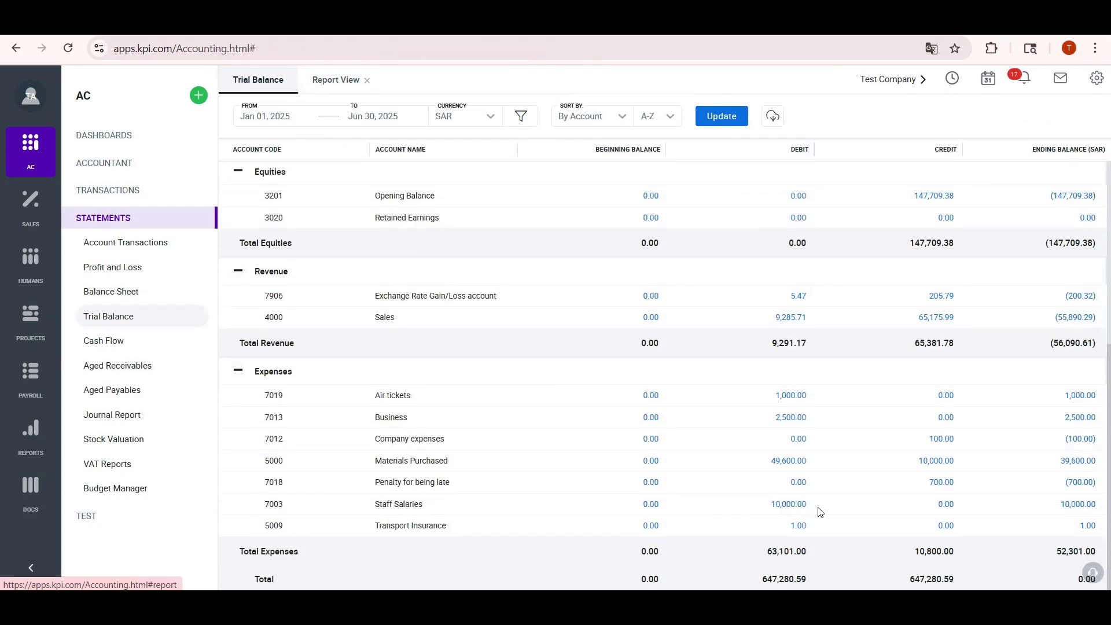
drag(820, 511, 771, 516)
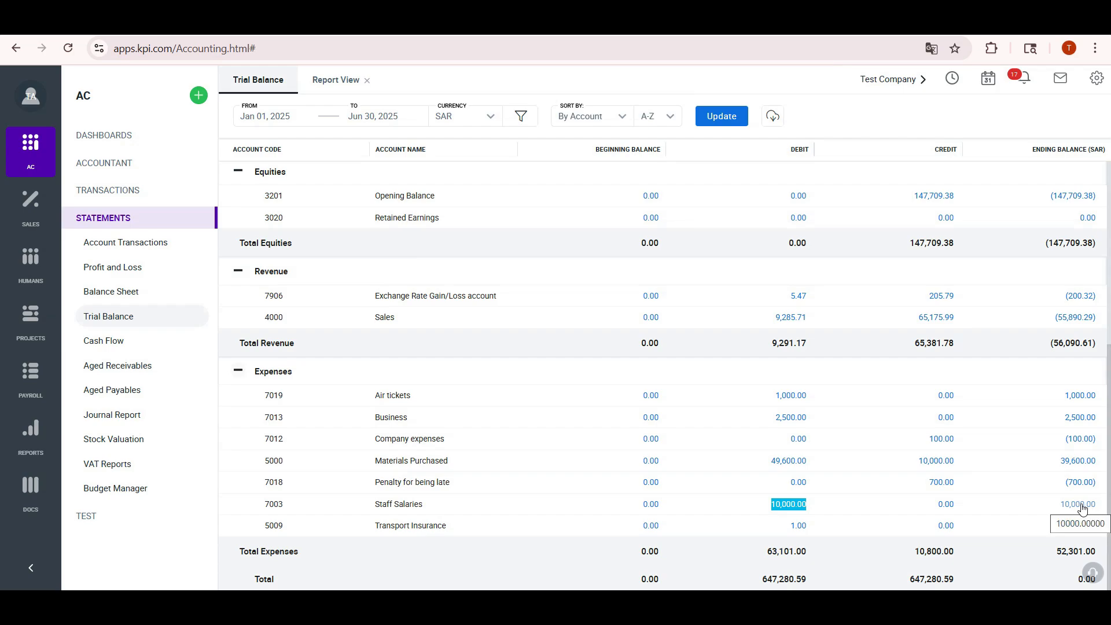
drag(742, 399, 821, 399)
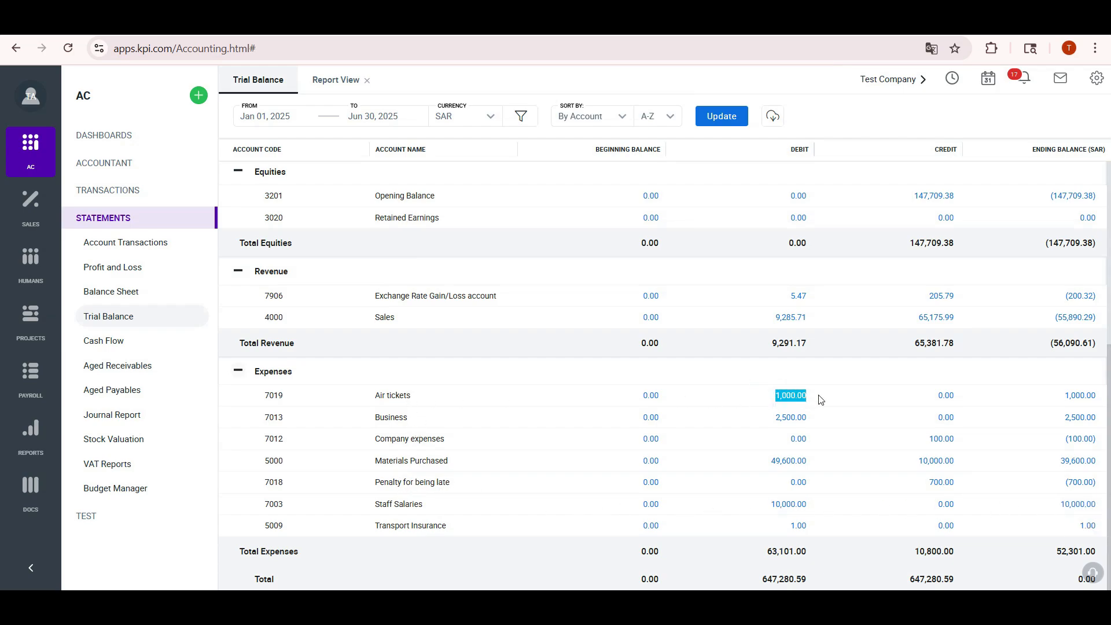
drag(1060, 398, 1098, 398)
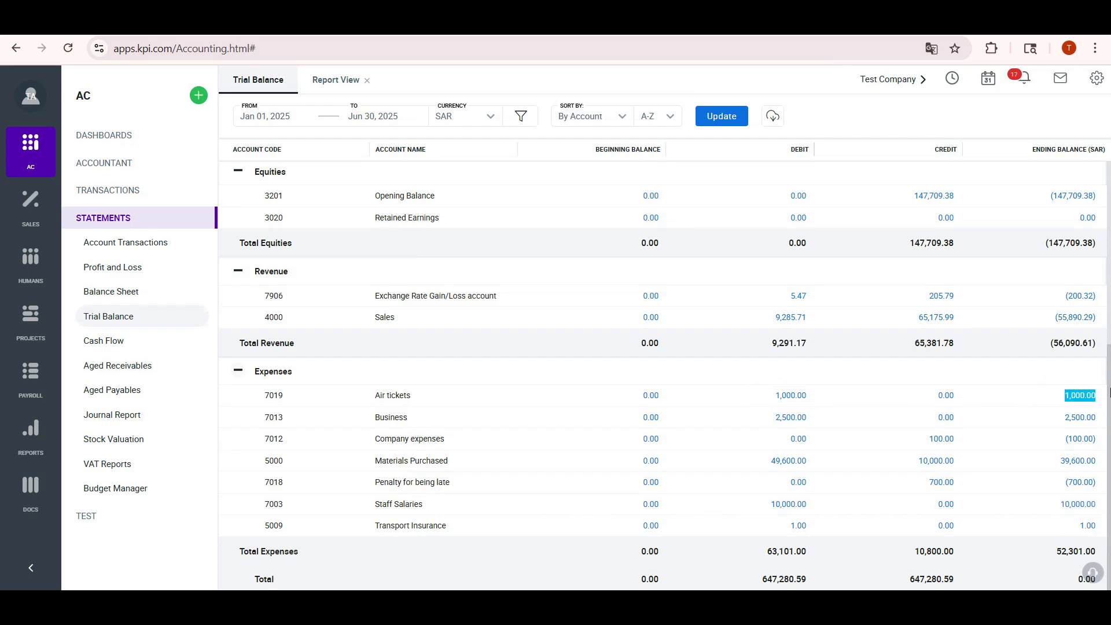